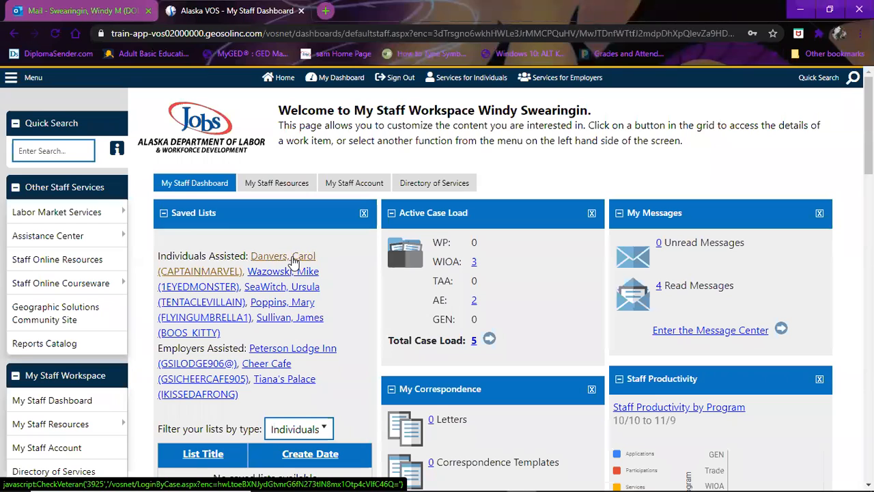
# - Open the first assisted individual from Saved Lists and go to their Programs page
pyautogui.click(294, 260)
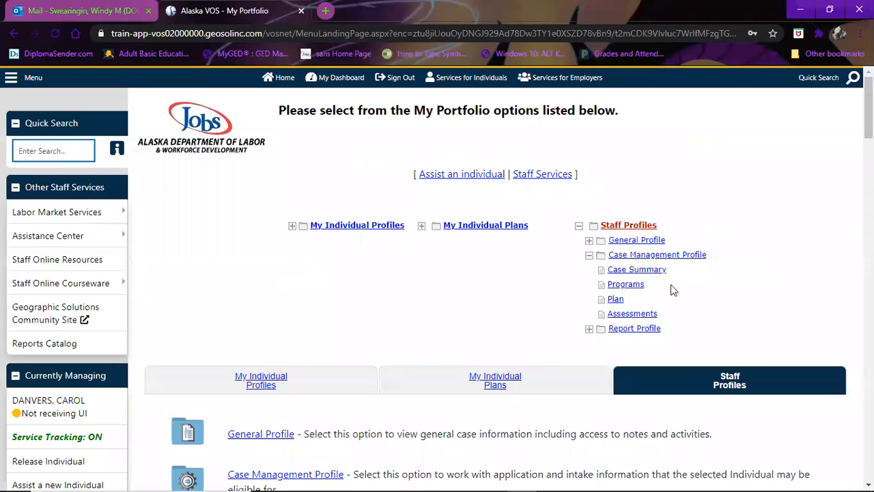
pyautogui.click(626, 284)
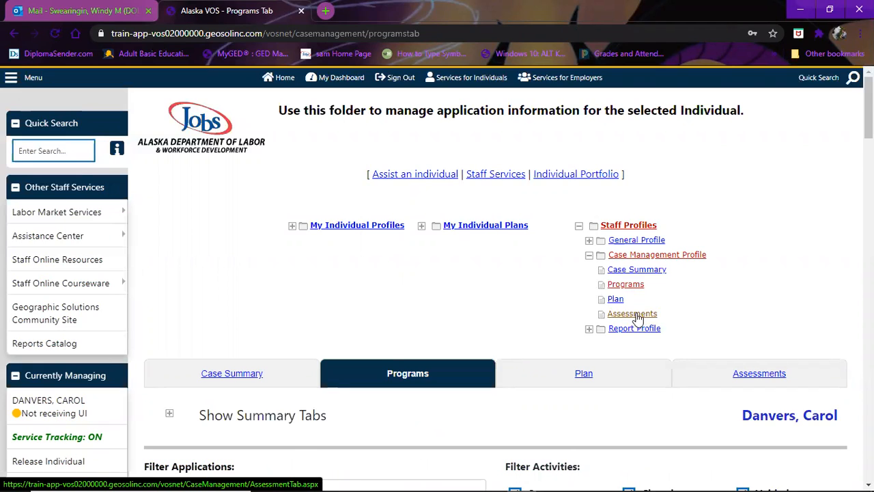
# - Open the individual's Assessments tab and review the Basic Skills, Aptitudes and Other Assessments options
pyautogui.click(637, 319)
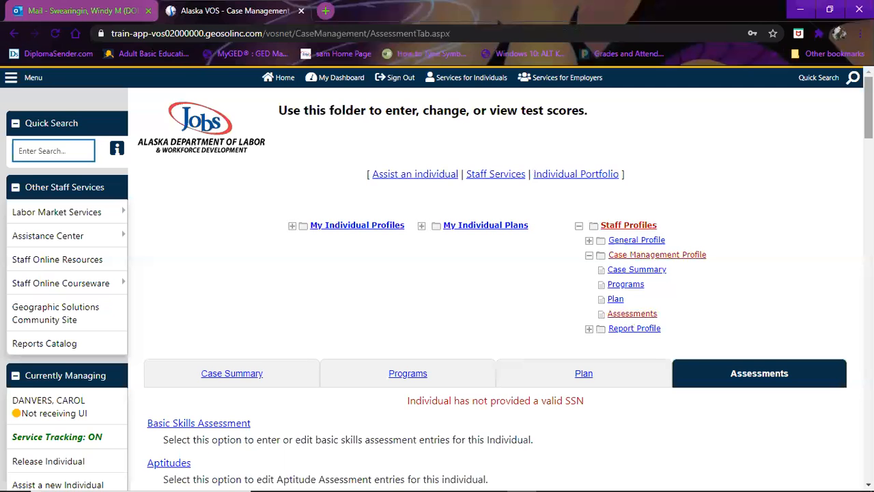
pyautogui.scroll(-4, 437, 287)
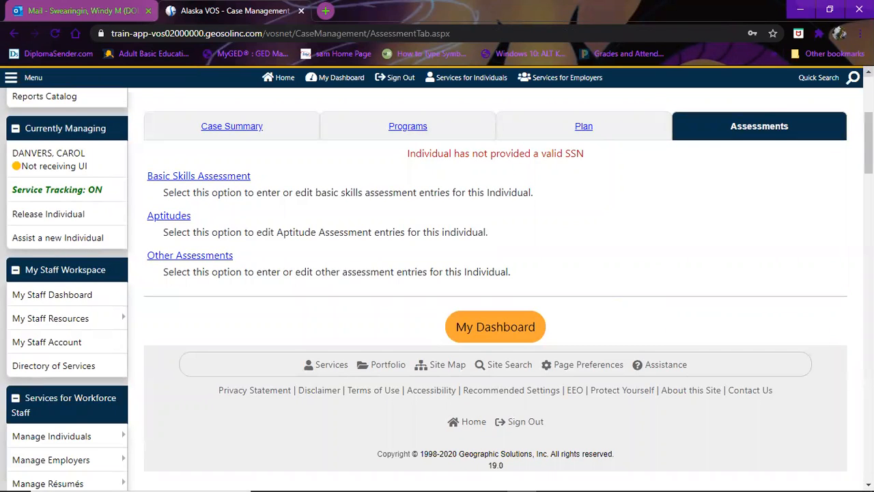
pyautogui.scroll(2, 437, 287)
pyautogui.scroll(1, 830, 88)
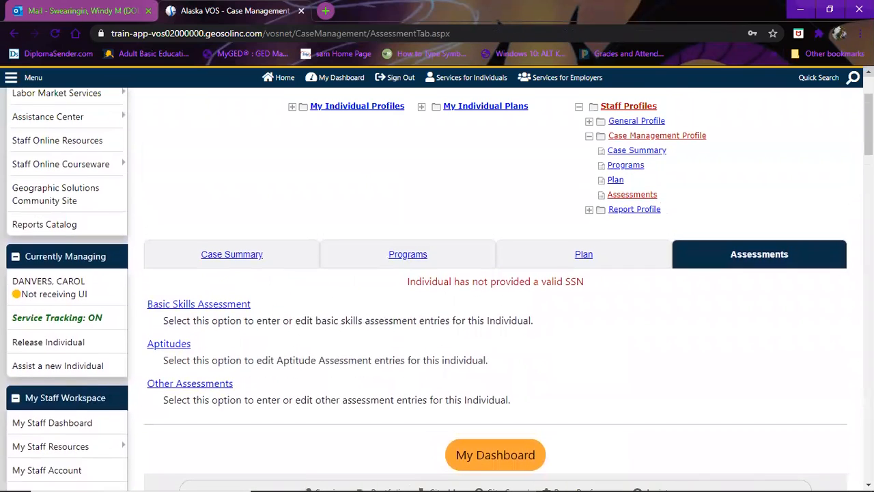
pyautogui.click(618, 167)
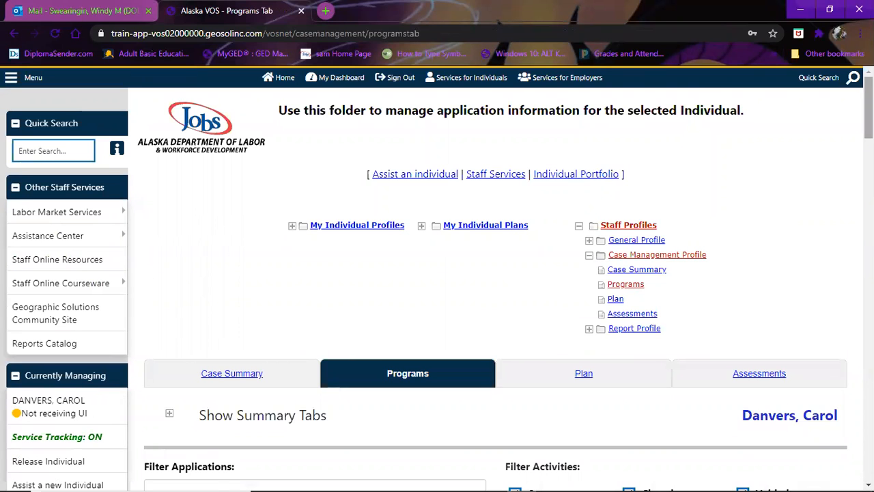
pyautogui.scroll(-1, 868, 109)
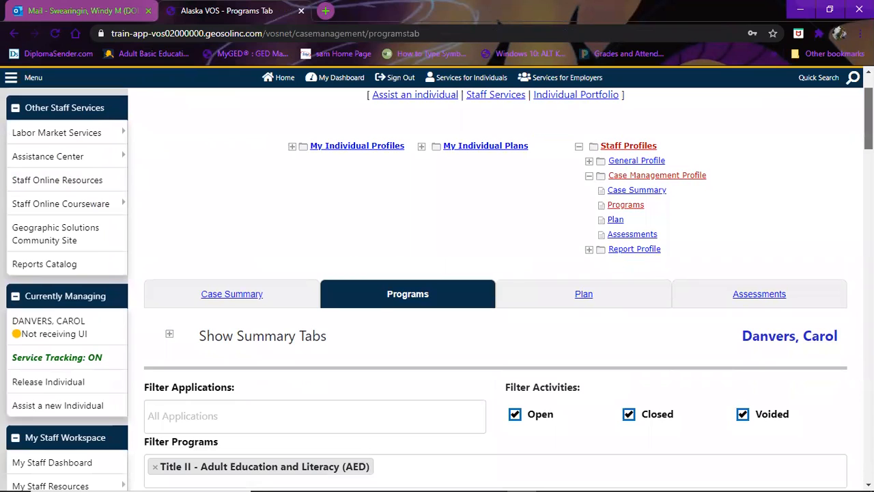
pyautogui.scroll(-6, 868, 136)
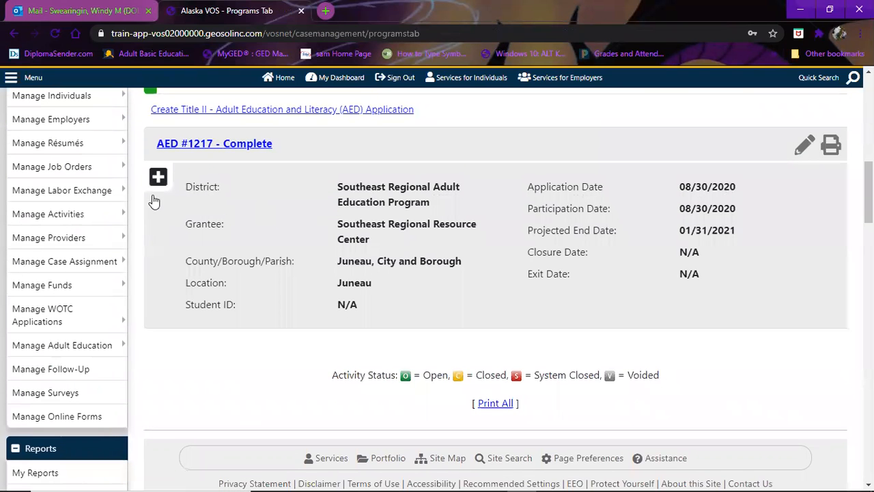
pyautogui.click(158, 179)
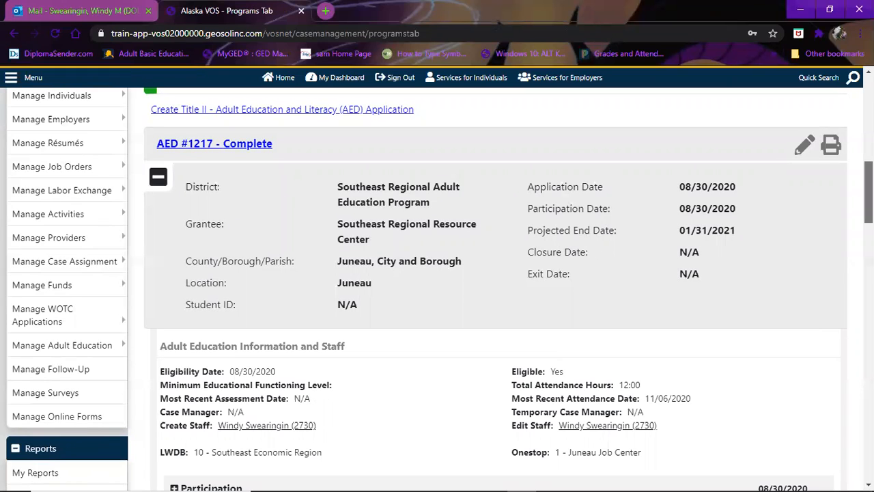
# - Expand the application's Assessments row and open its HSE and PTO Exam page
pyautogui.scroll(-6, 869, 192)
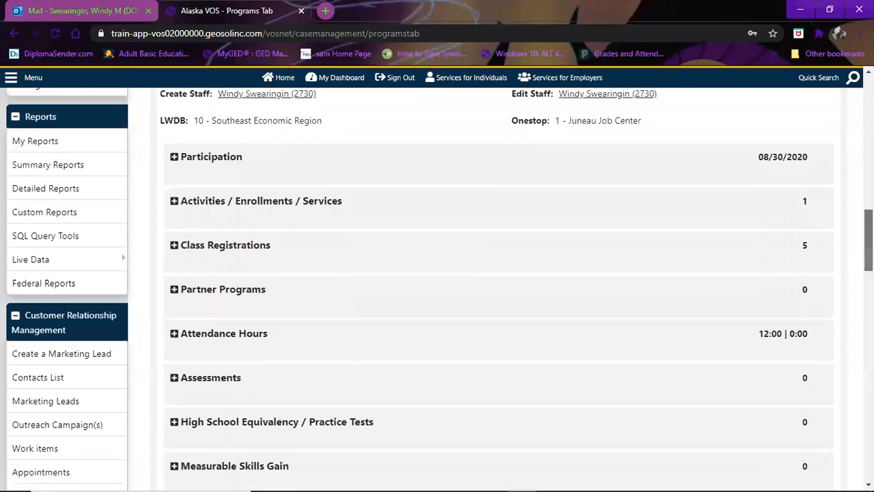
pyautogui.scroll(-1, 437, 289)
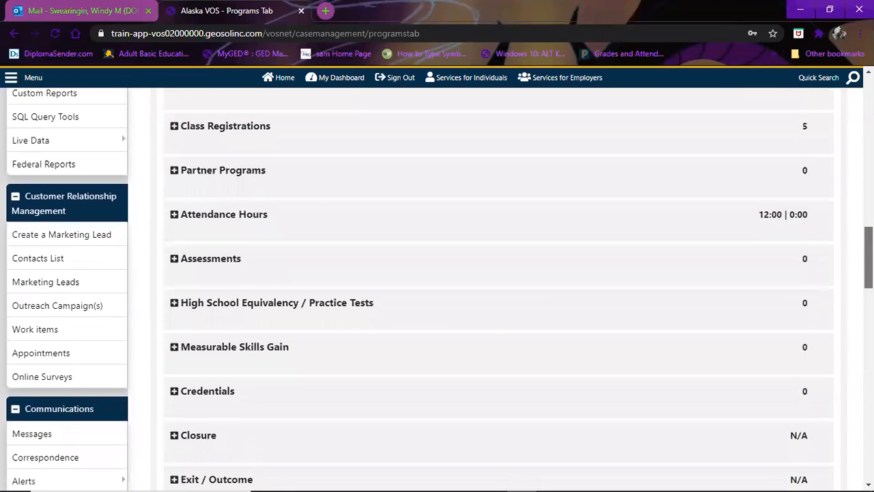
pyautogui.scroll(-1, 839, 244)
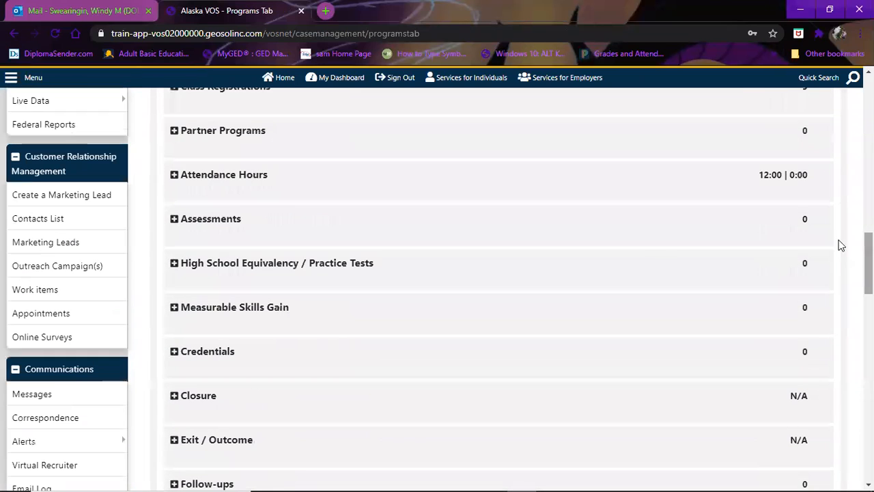
pyautogui.click(174, 219)
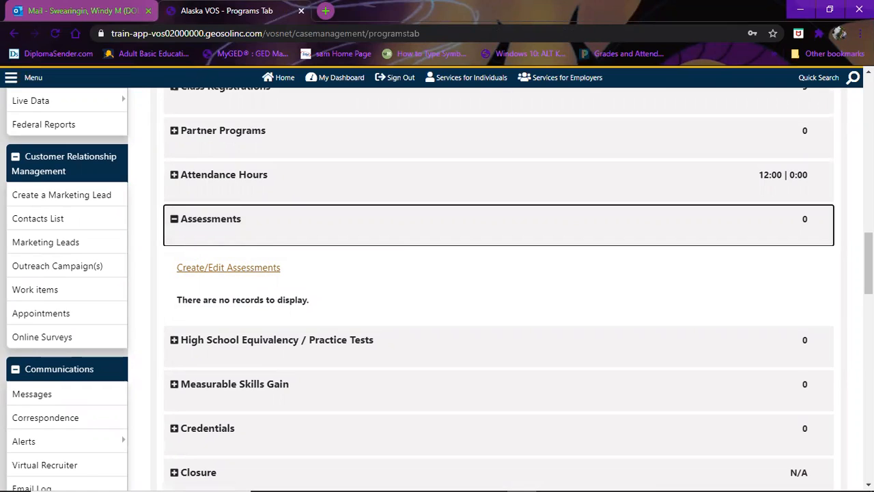
pyautogui.click(228, 268)
# - Scroll to the empty Assessment Summary and start a new blank assessment entry
pyautogui.scroll(-1, 432, 289)
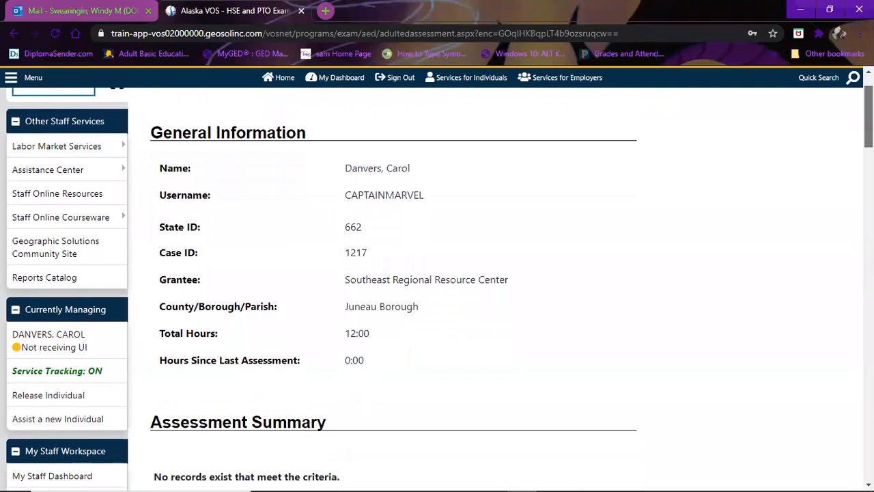
pyautogui.scroll(-4, 437, 287)
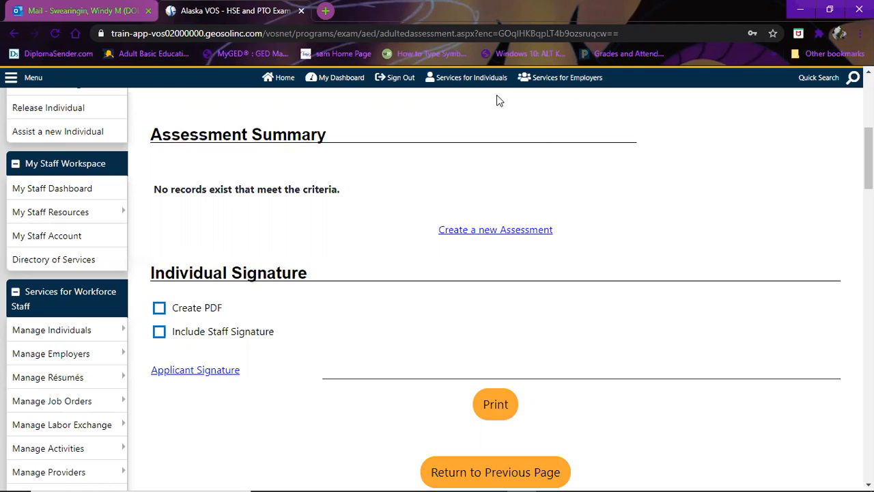
pyautogui.click(494, 231)
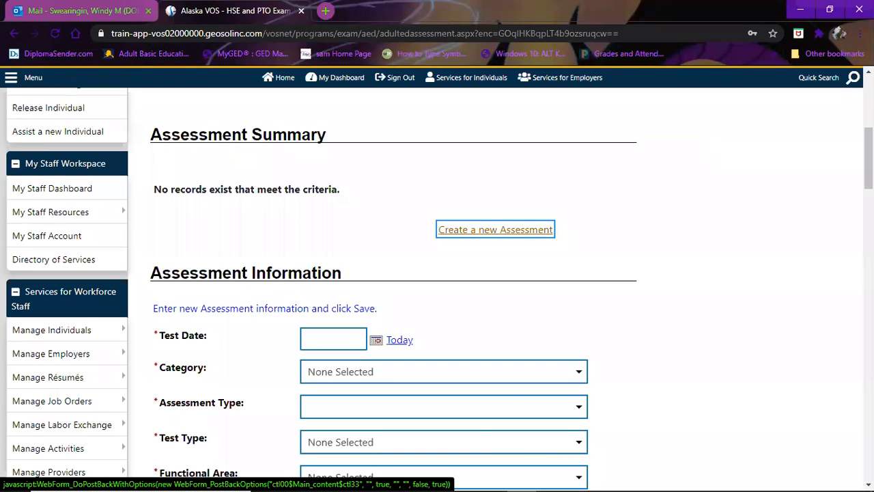
# - Set the Test Date to 09/09/2020 by filling today's date and changing the month to 09
pyautogui.scroll(-3, 786, 168)
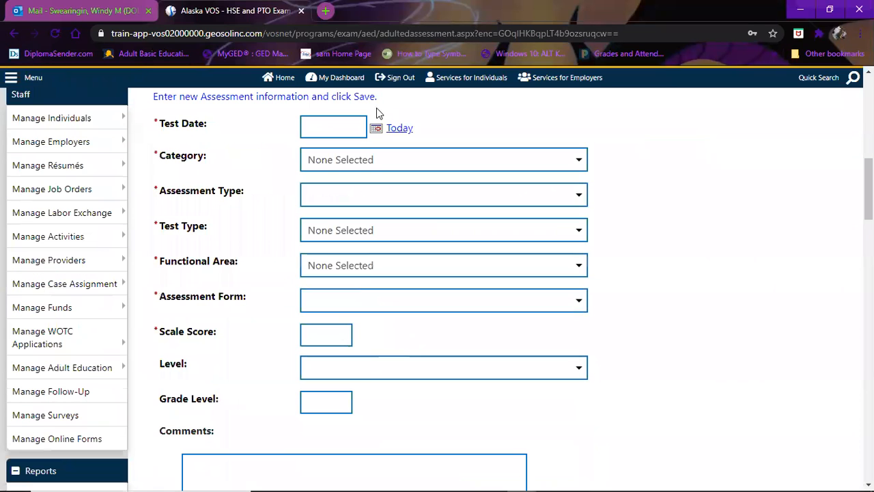
pyautogui.click(398, 129)
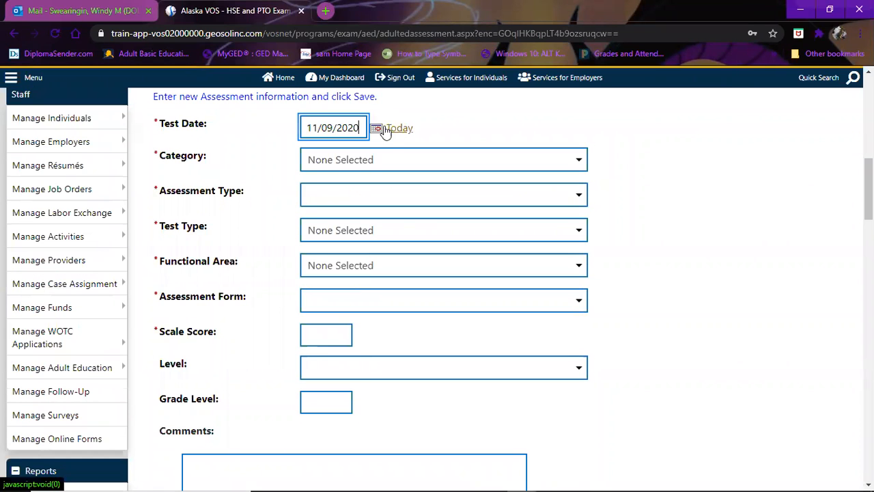
pyautogui.doubleClick(309, 128)
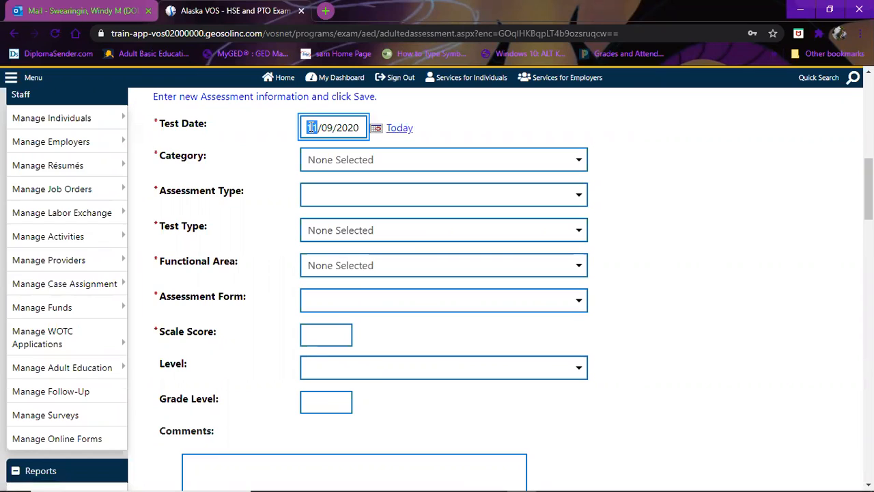
pyautogui.write('09')
pyautogui.click(436, 160)
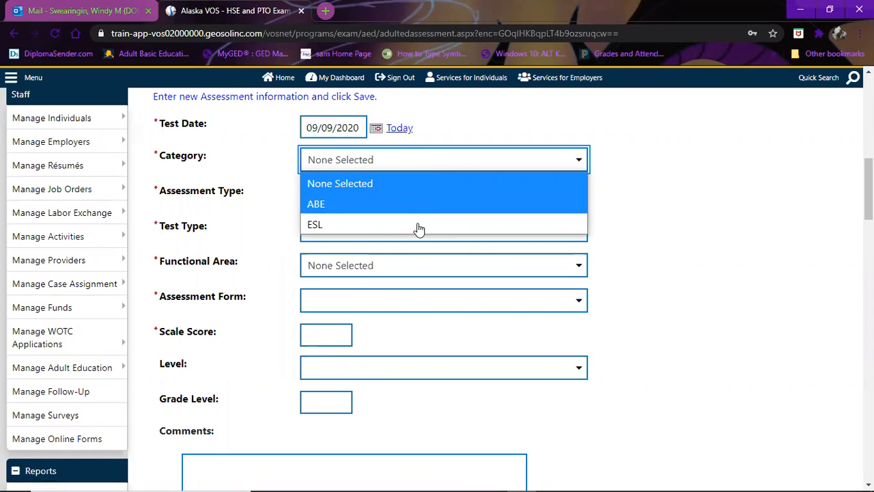
# - Check the ESL assessment types, then switch the Category to ABE to list its types
pyautogui.click(470, 224)
pyautogui.click(470, 198)
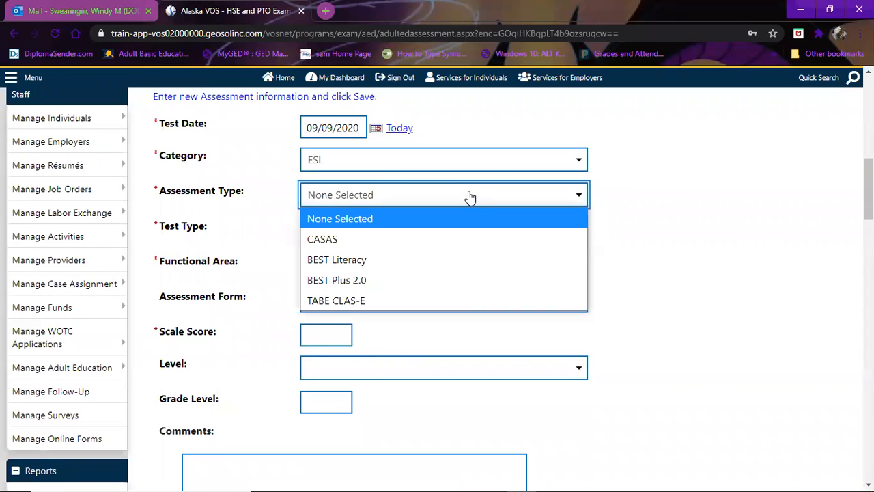
pyautogui.click(473, 80)
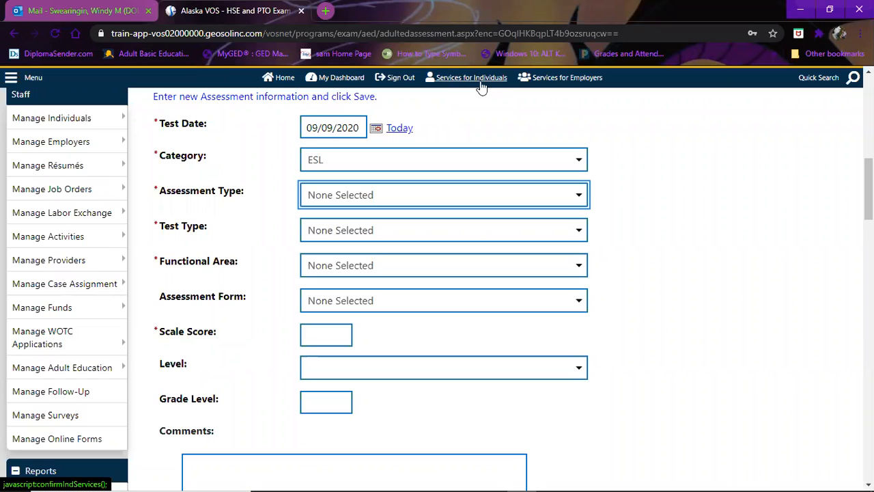
pyautogui.click(579, 196)
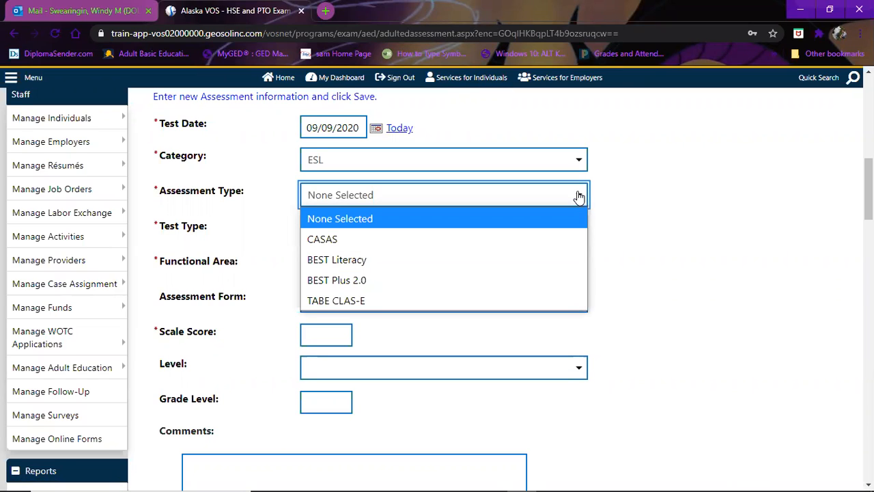
pyautogui.click(578, 164)
pyautogui.click(575, 164)
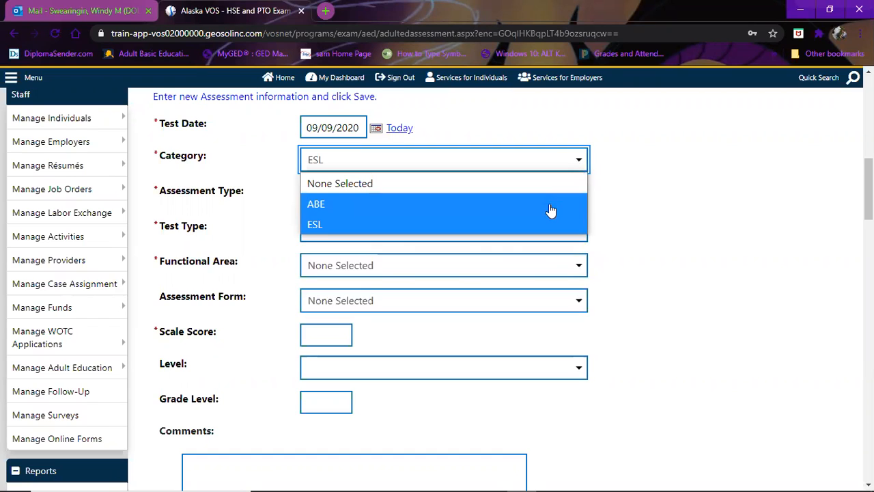
pyautogui.click(582, 207)
pyautogui.click(581, 199)
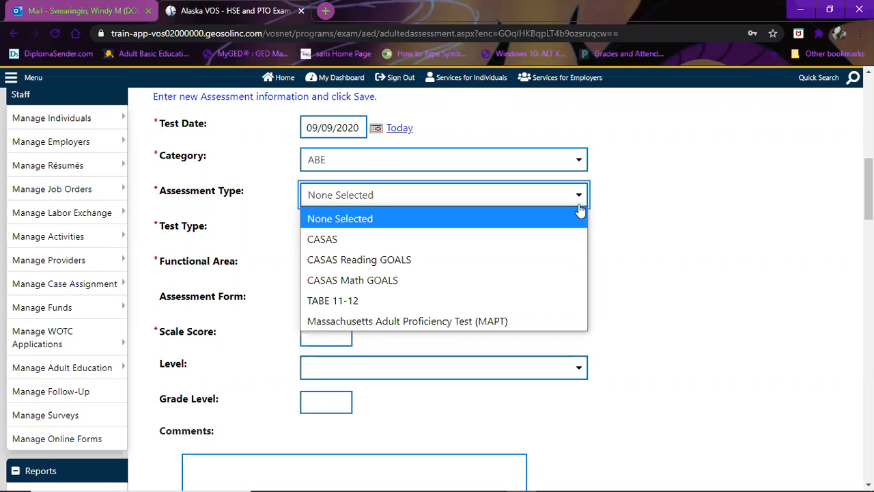
# - Set Assessment Type TABE 11-12, Test Type Pre-Test and Functional Area Reading
pyautogui.click(467, 304)
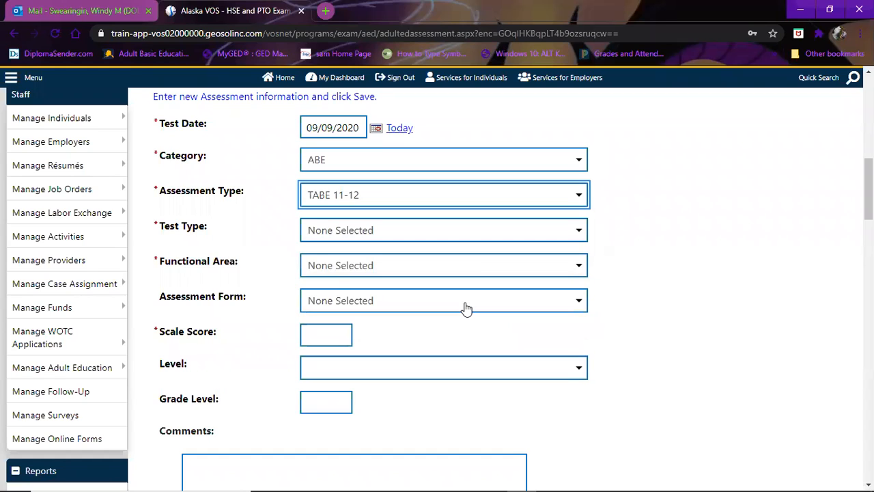
pyautogui.click(535, 231)
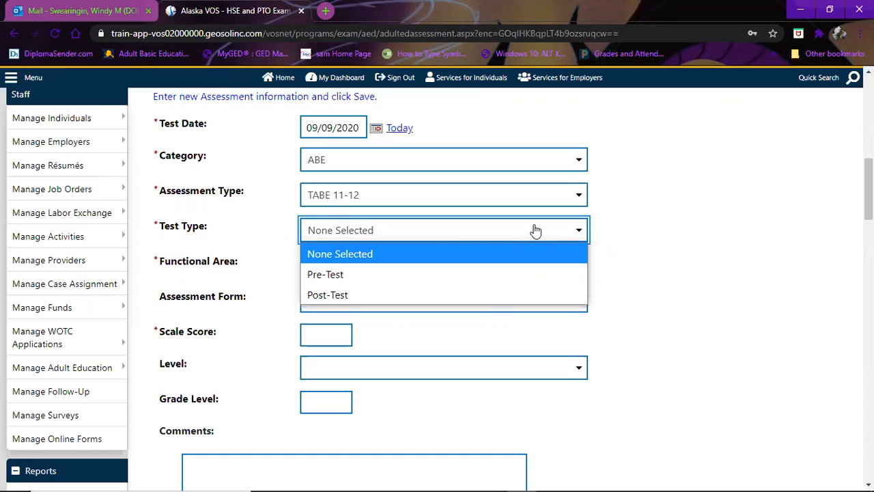
pyautogui.click(503, 276)
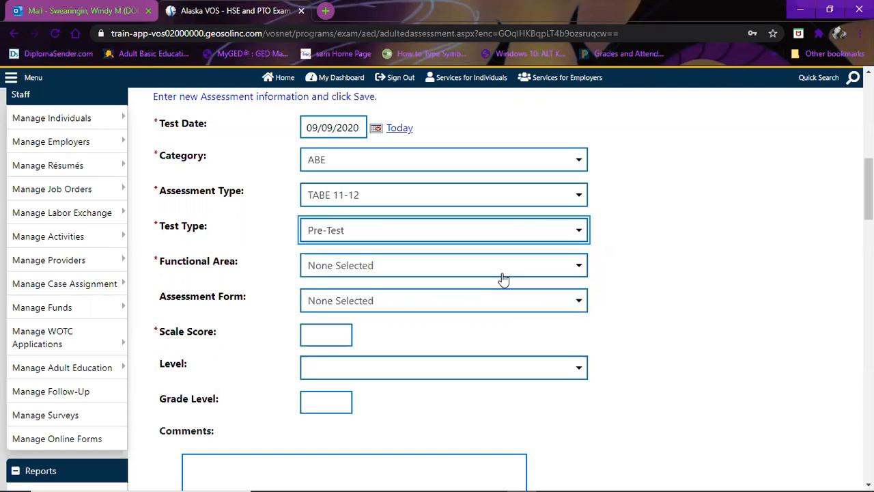
pyautogui.click(502, 278)
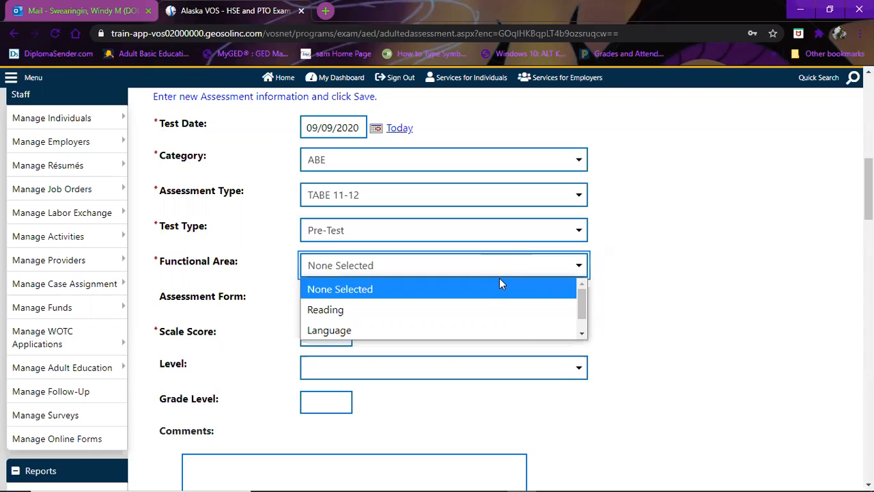
pyautogui.click(582, 332)
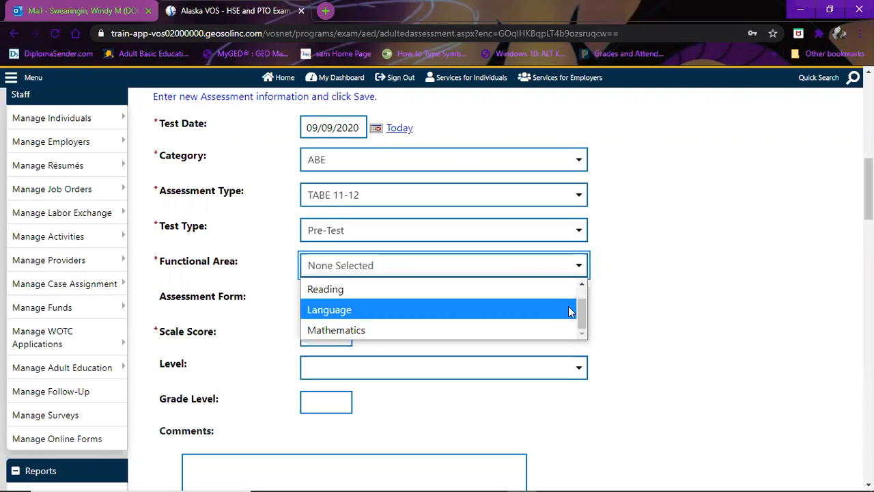
pyautogui.click(554, 294)
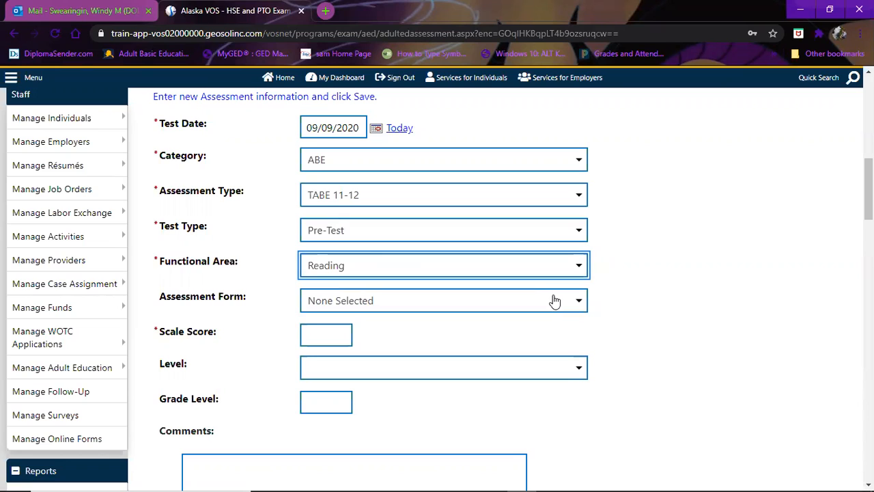
pyautogui.click(555, 301)
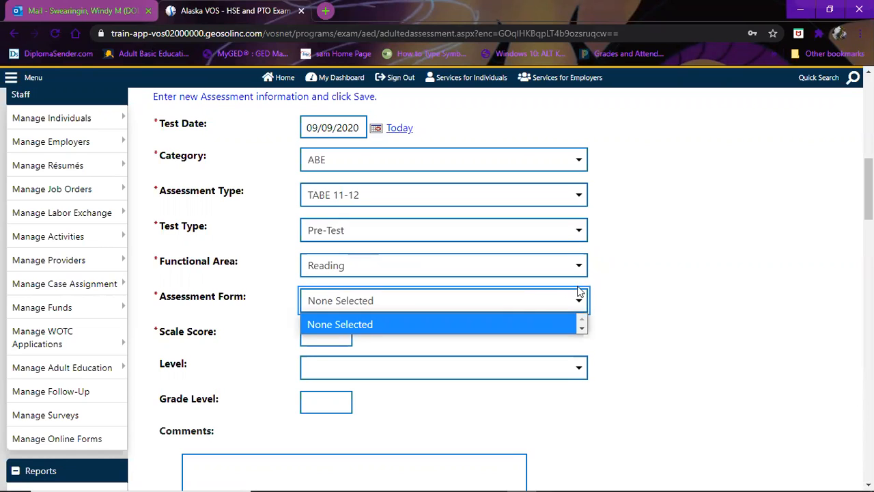
pyautogui.click(573, 304)
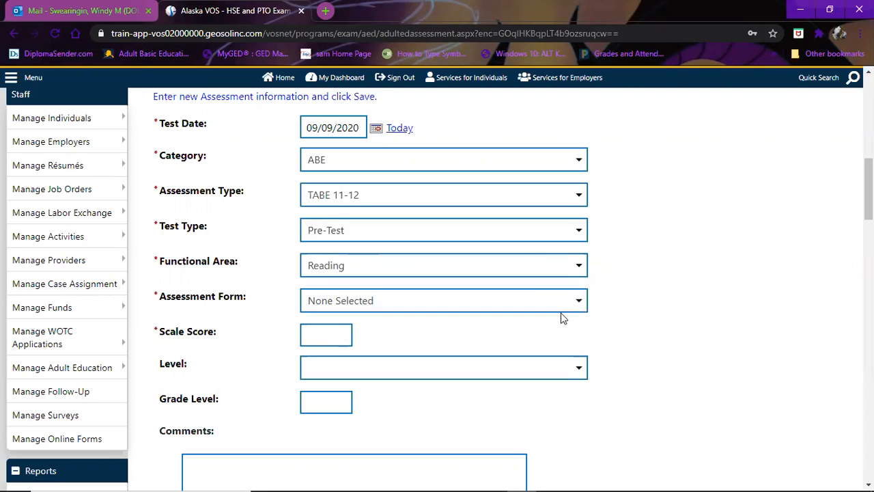
pyautogui.click(562, 309)
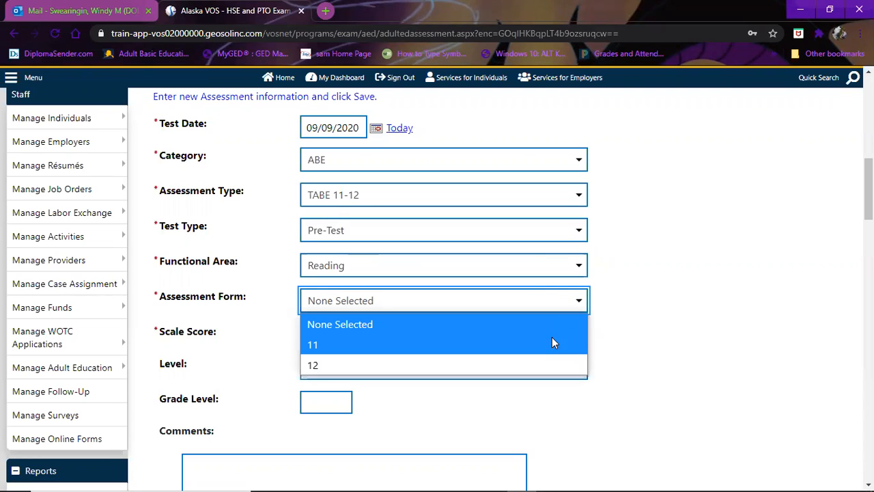
pyautogui.click(663, 338)
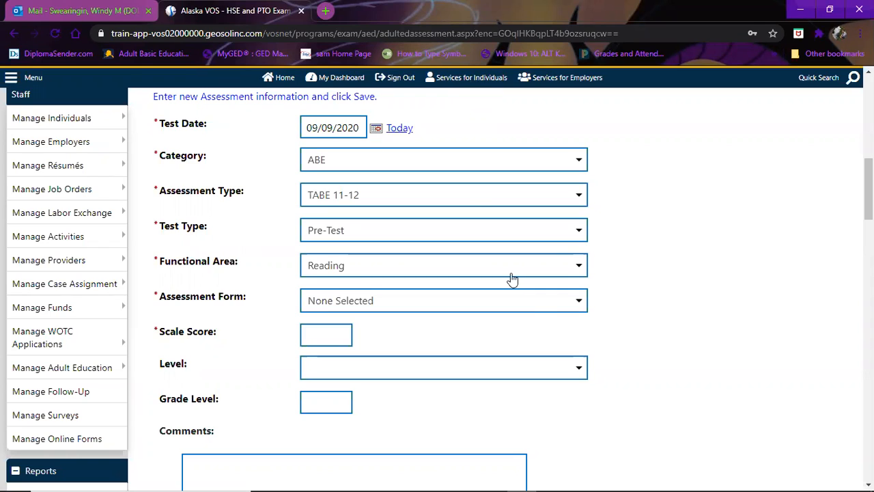
# - Enter Assessment Form 12, Scale Score 545 and Level D-Difficult
pyautogui.click(468, 374)
pyautogui.click(319, 338)
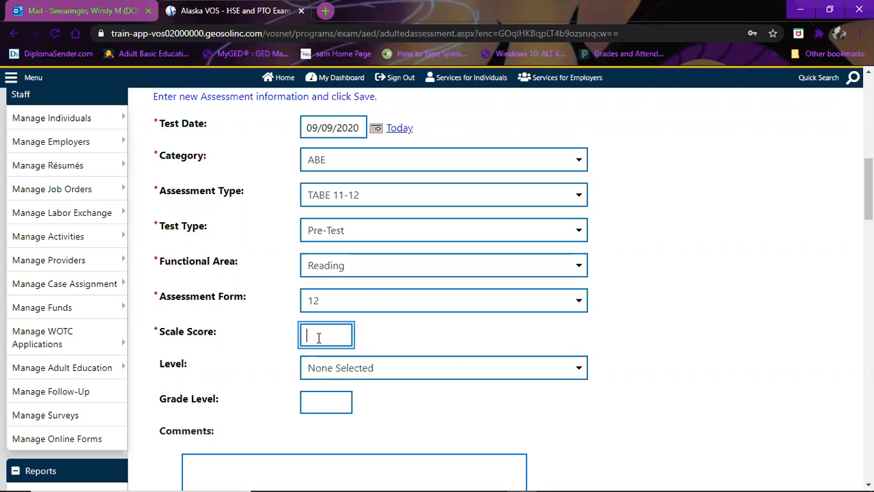
pyautogui.write('545')
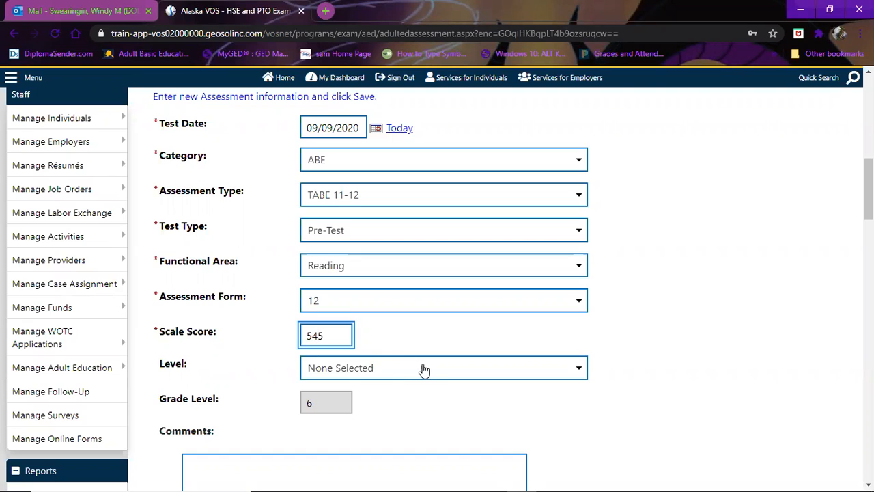
pyautogui.click(431, 371)
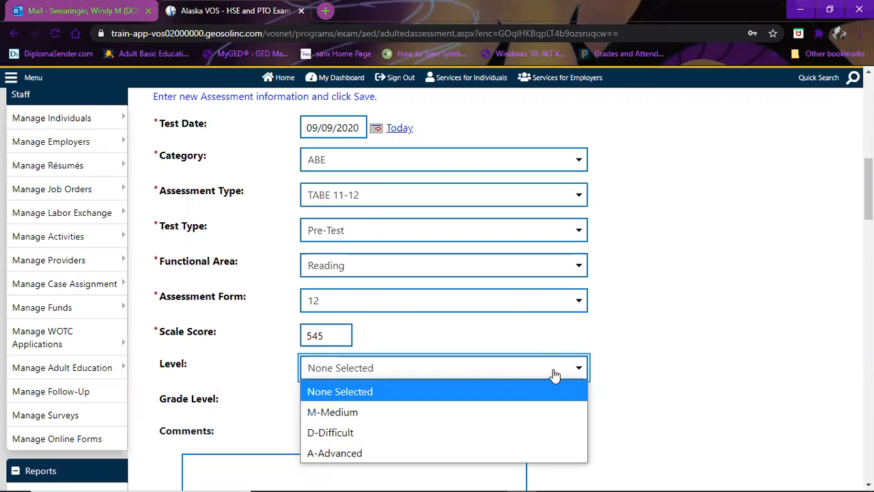
pyautogui.click(526, 430)
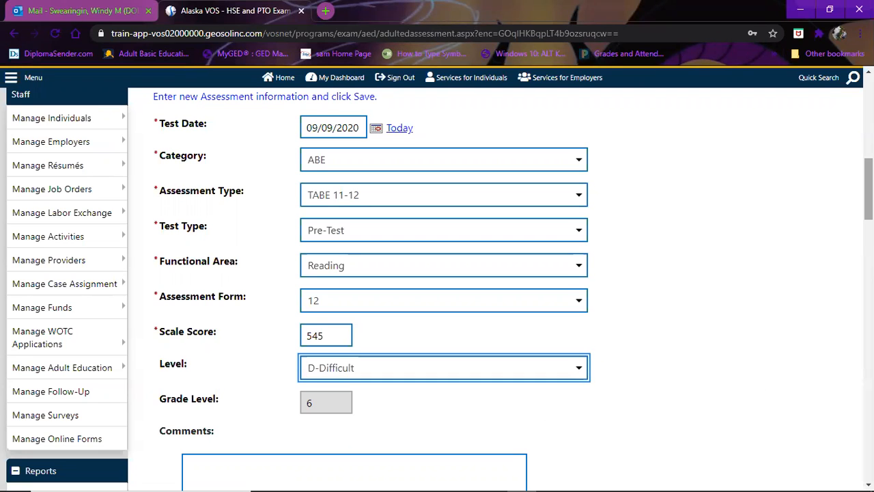
# - Save the new reading pre-test assessment
pyautogui.scroll(-2, 869, 188)
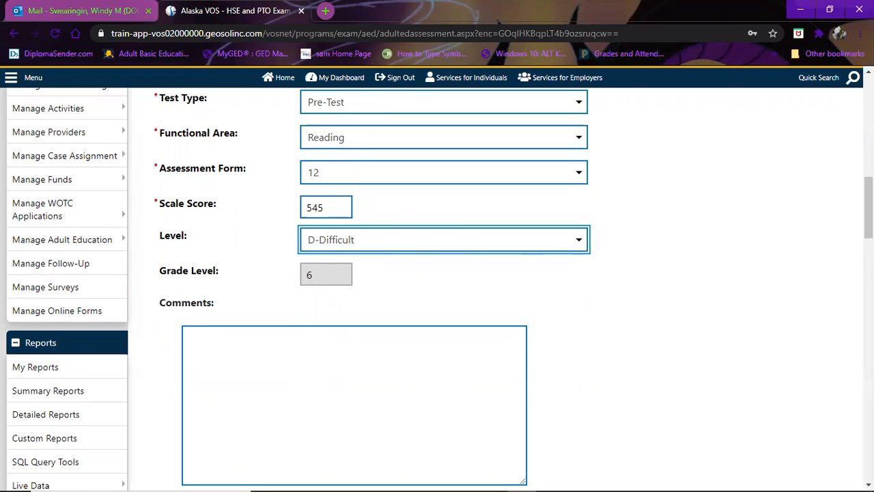
pyautogui.scroll(-3, 640, 272)
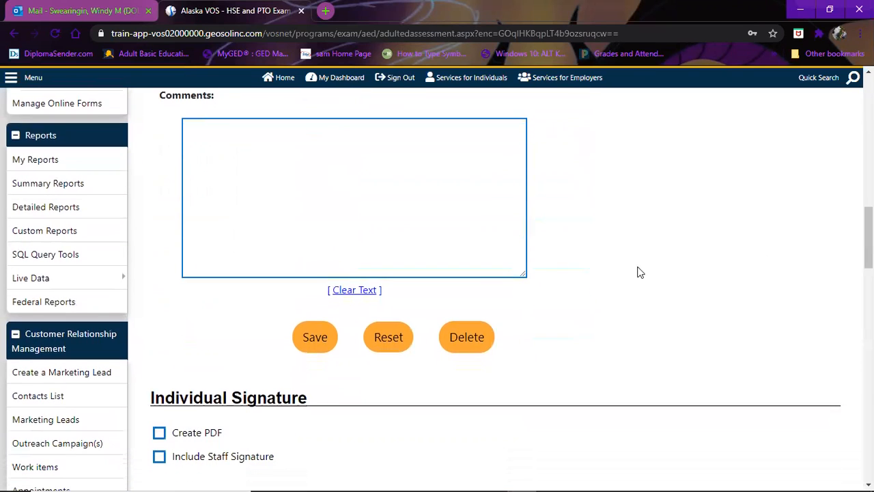
pyautogui.click(313, 336)
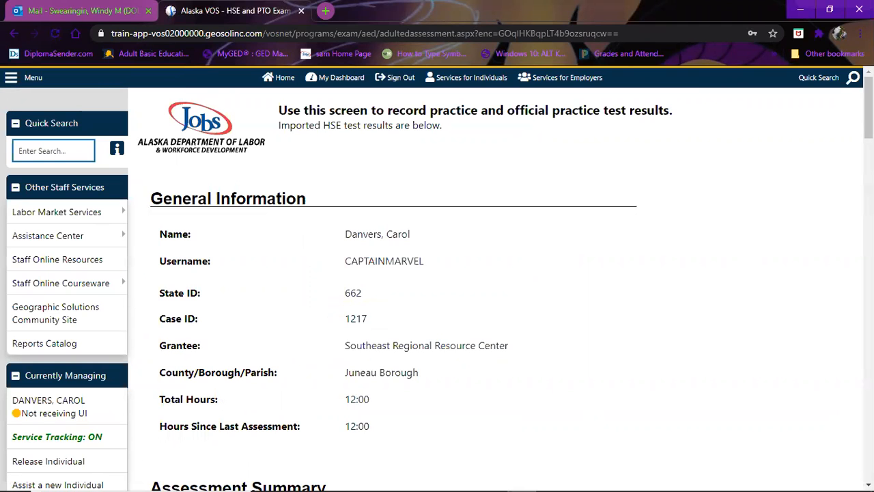
# - Locate the saved TABE 11-12 reading pre-test (scale 545) in the summary and open it for editing
pyautogui.scroll(-4, 437, 284)
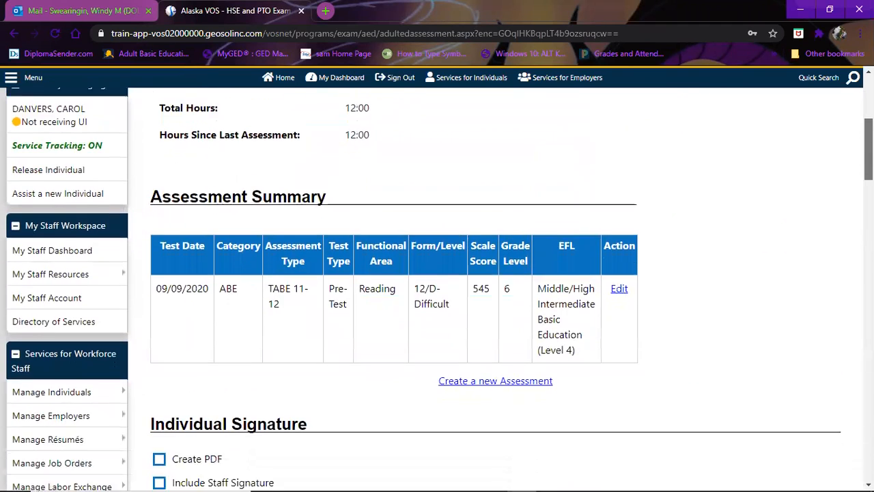
pyautogui.scroll(-1, 437, 289)
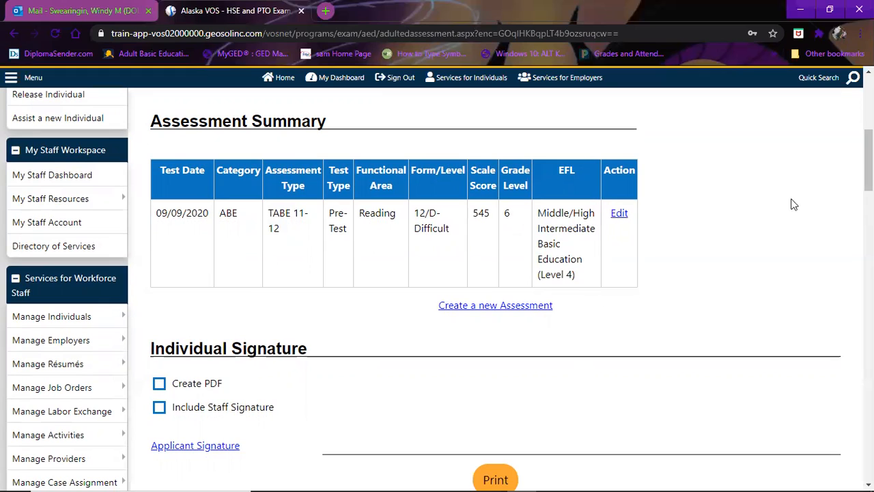
pyautogui.click(620, 216)
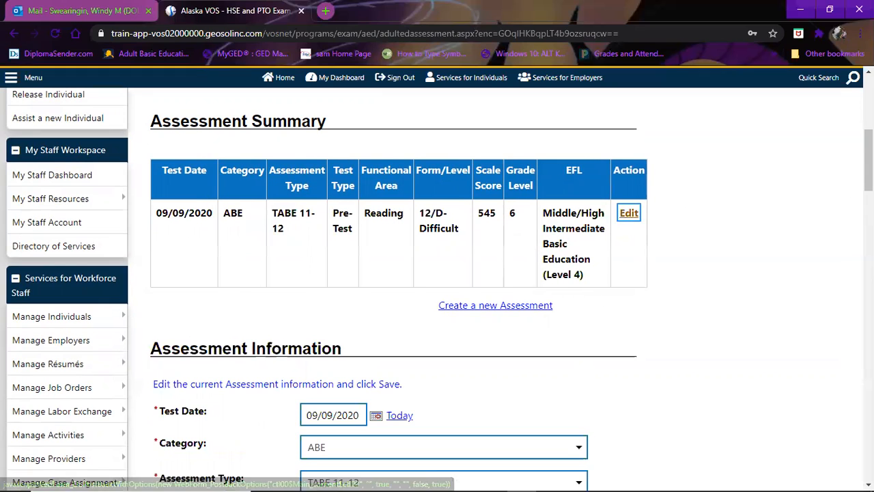
# - Try a scale score of 645 with level A-Advanced, which yields grade level 11
pyautogui.scroll(-2, 652, 221)
pyautogui.scroll(-2, 437, 289)
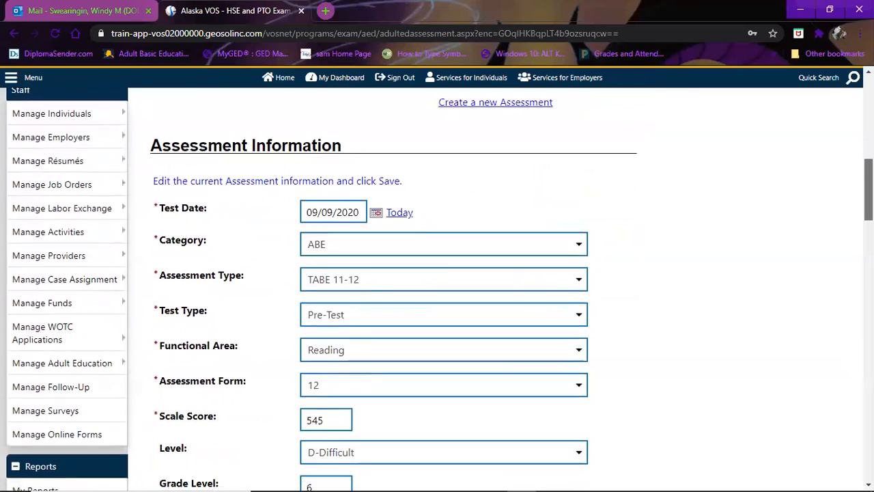
pyautogui.moveTo(868, 197); pyautogui.dragTo(868, 202)
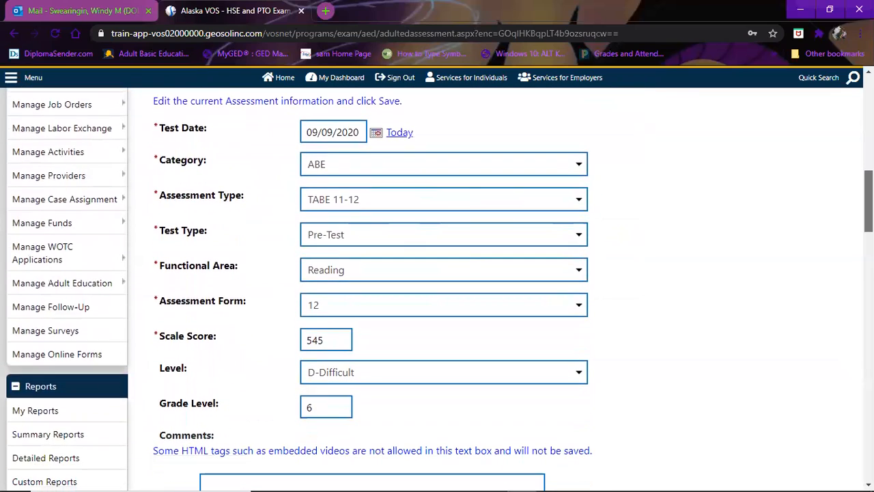
pyautogui.click(311, 336)
pyautogui.press('BackSpace')
pyautogui.write('6')
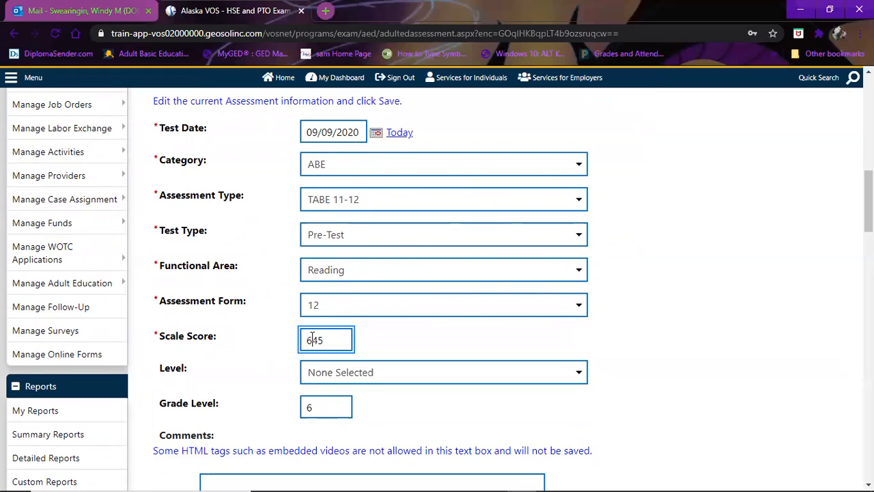
pyautogui.click(680, 316)
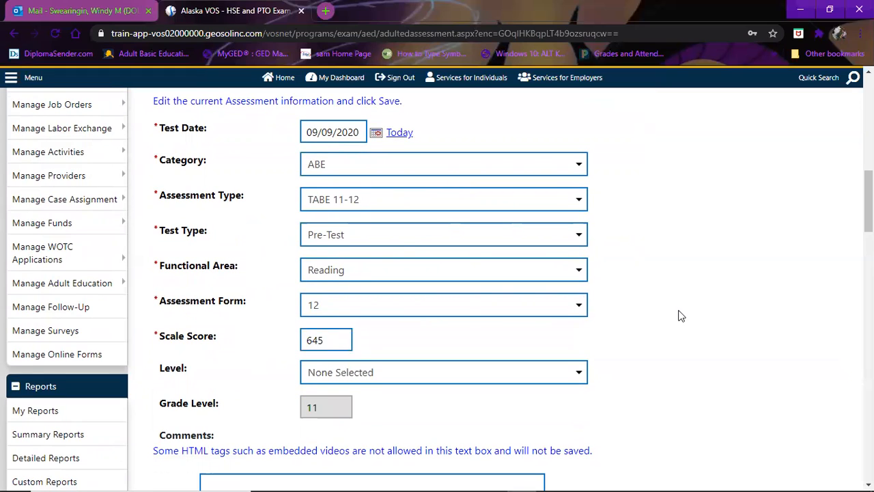
pyautogui.click(575, 373)
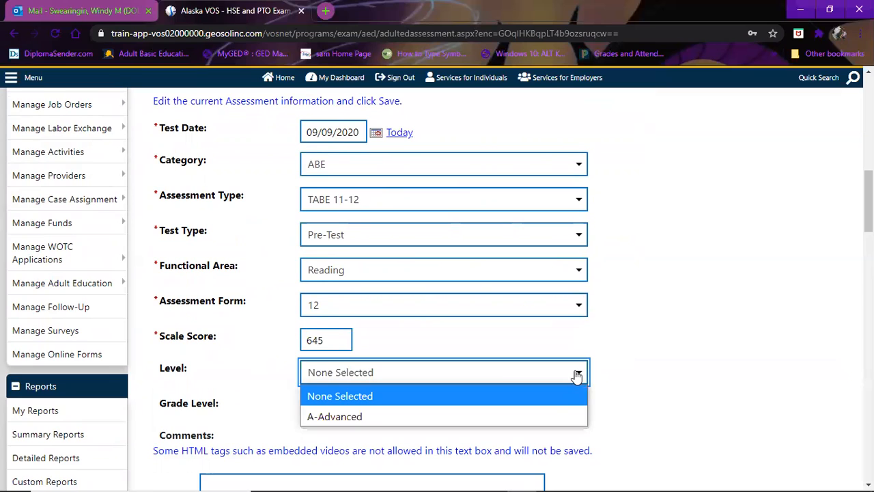
pyautogui.click(519, 420)
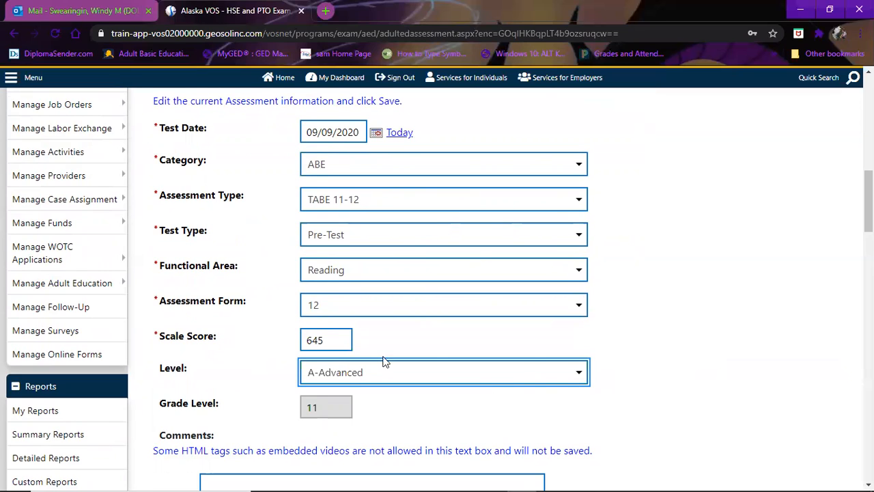
# - Restore the scale score to 545 with level D-Difficult, giving grade level 6
pyautogui.click(308, 340)
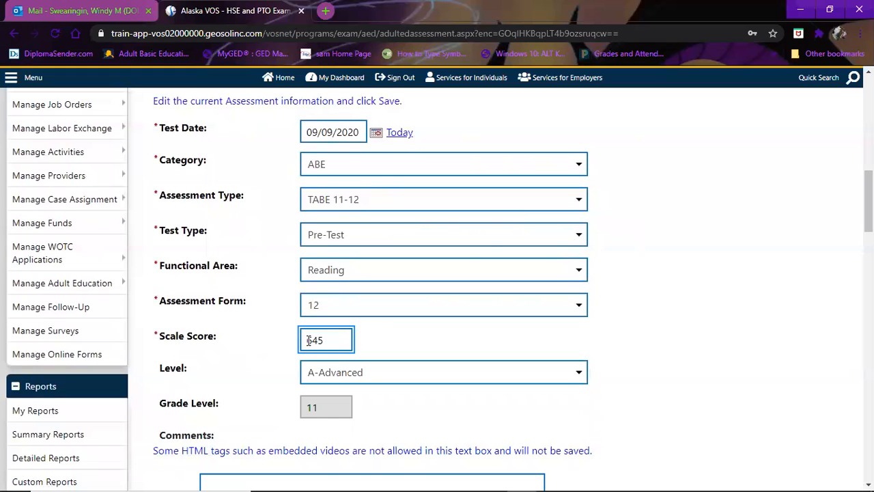
pyautogui.press('Delete')
pyautogui.write('5')
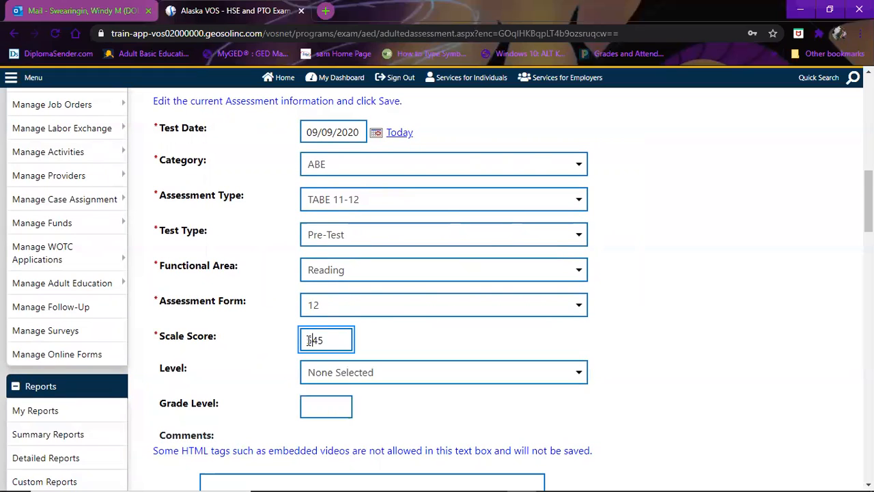
pyautogui.click(442, 372)
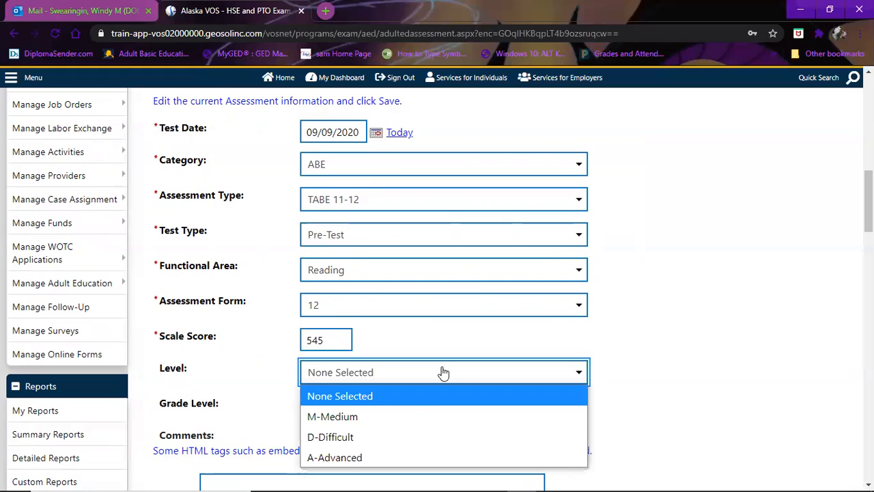
pyautogui.click(419, 435)
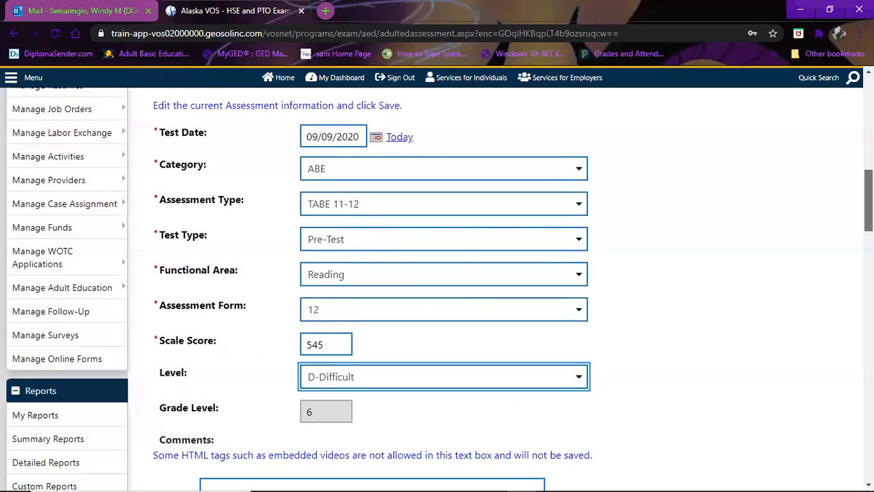
pyautogui.scroll(-1, 437, 287)
pyautogui.scroll(6, 437, 287)
pyautogui.scroll(-10, 697, 271)
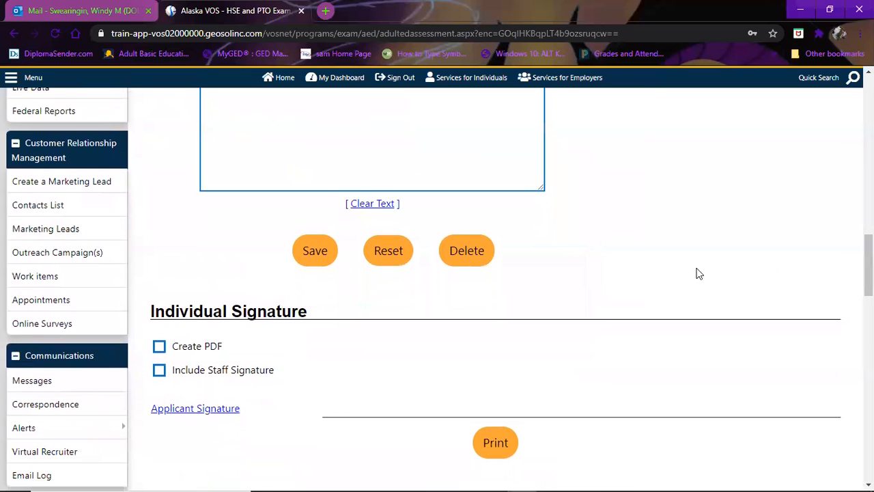
# - Save the reading pre-test and confirm its Assessment Summary row: 545, 12/D-Difficult, grade 6
pyautogui.click(314, 252)
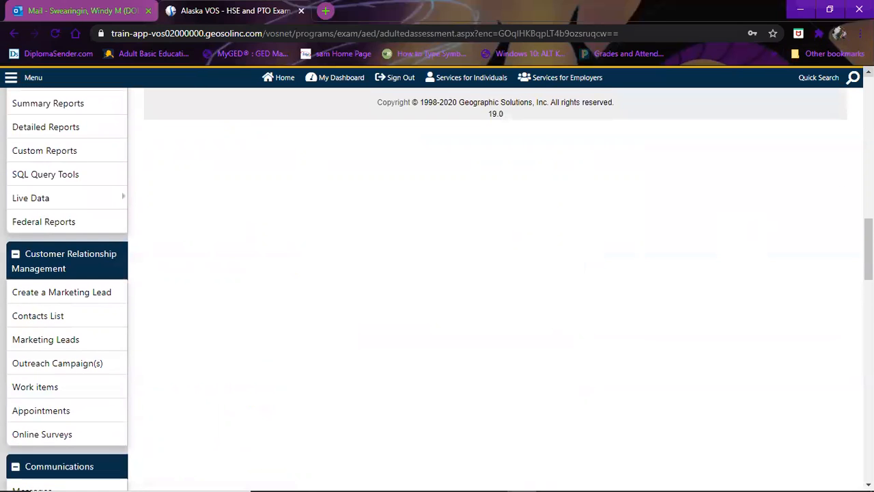
pyautogui.scroll(2, 437, 287)
pyautogui.scroll(5, 437, 286)
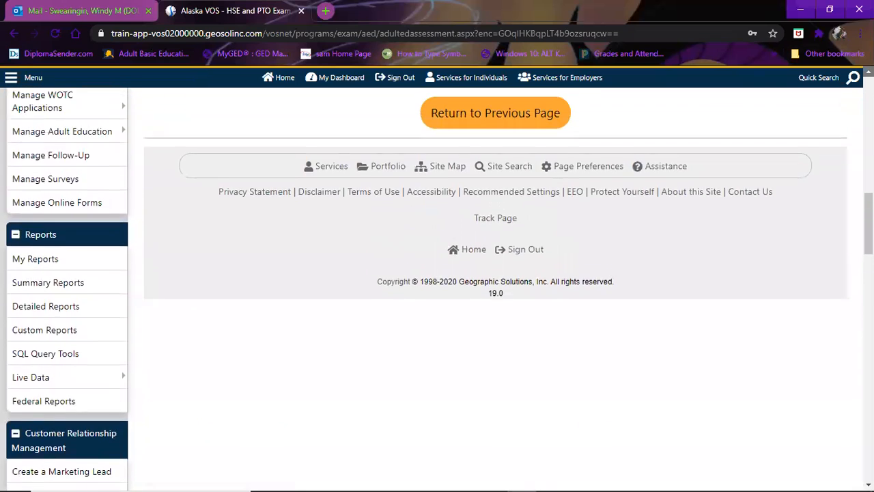
pyautogui.scroll(3, 437, 286)
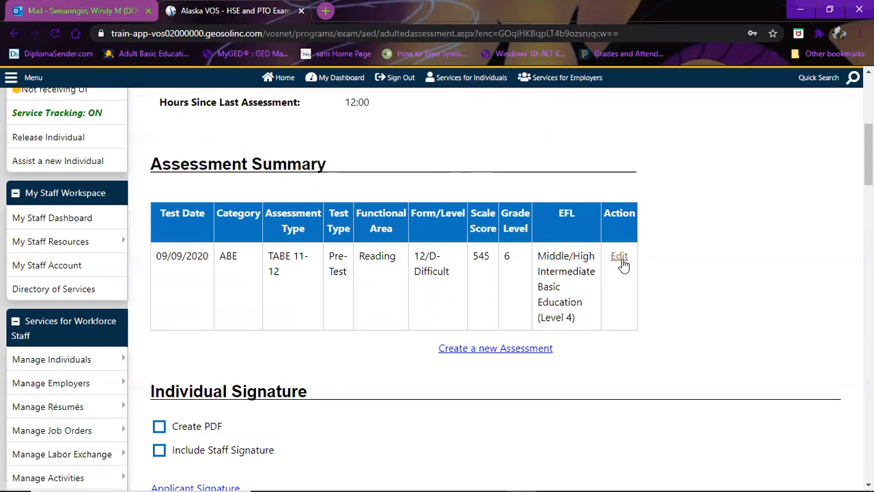
# - Add an assessment dated 11/09/2020 set to ABE, TABE 11-12, Post-Test and Reading
pyautogui.click(519, 350)
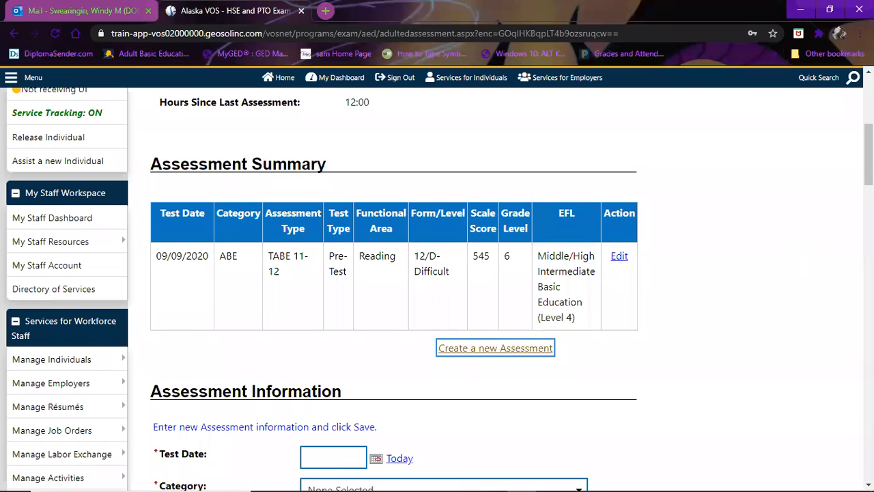
pyautogui.scroll(-4, 396, 192)
pyautogui.click(396, 190)
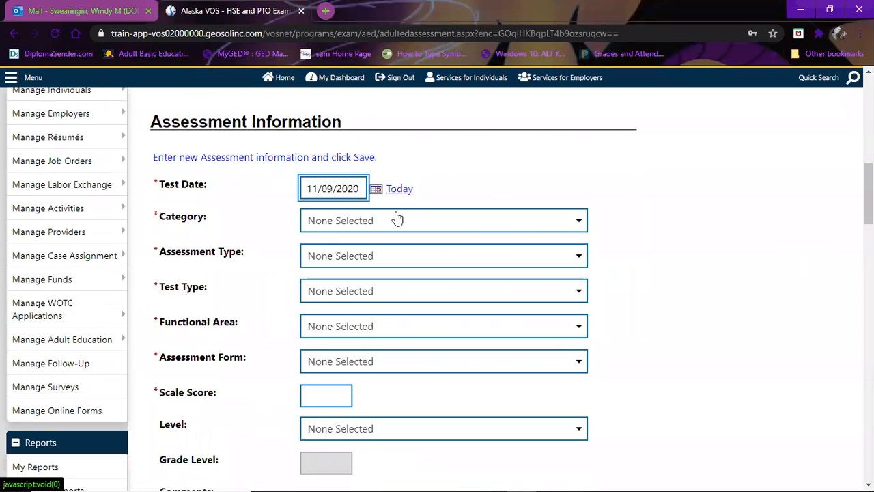
pyautogui.click(398, 218)
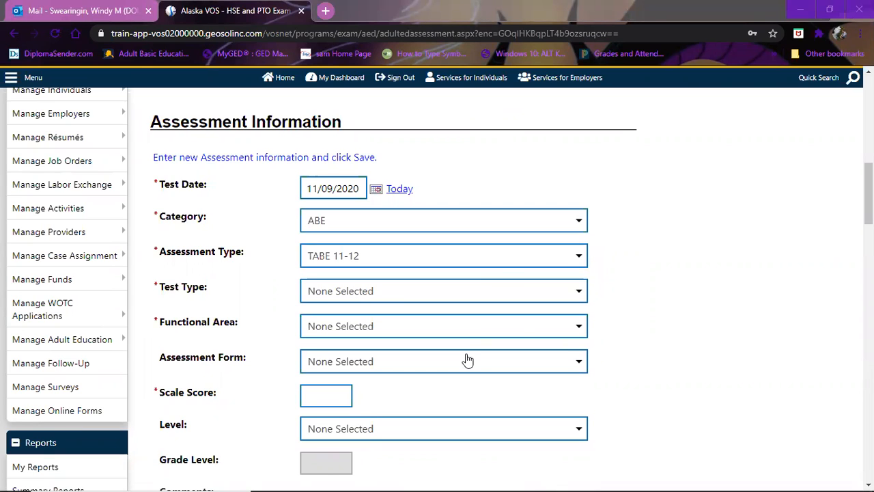
pyautogui.click(520, 325)
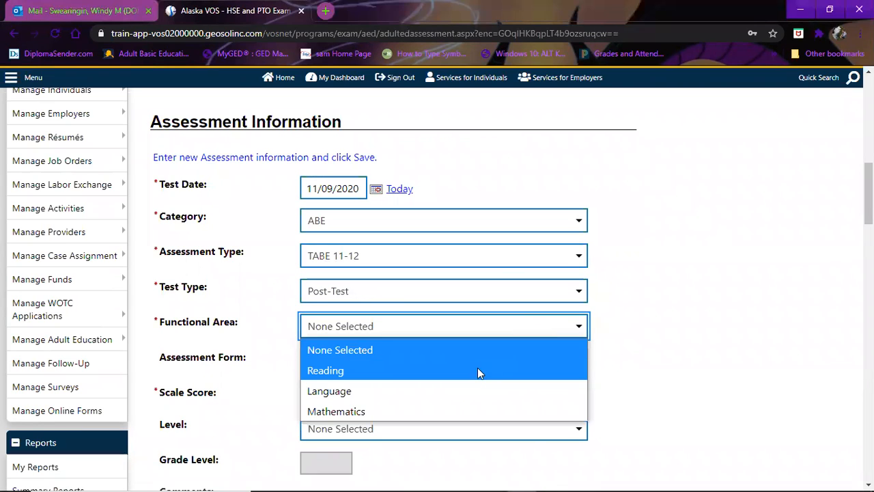
pyautogui.click(477, 370)
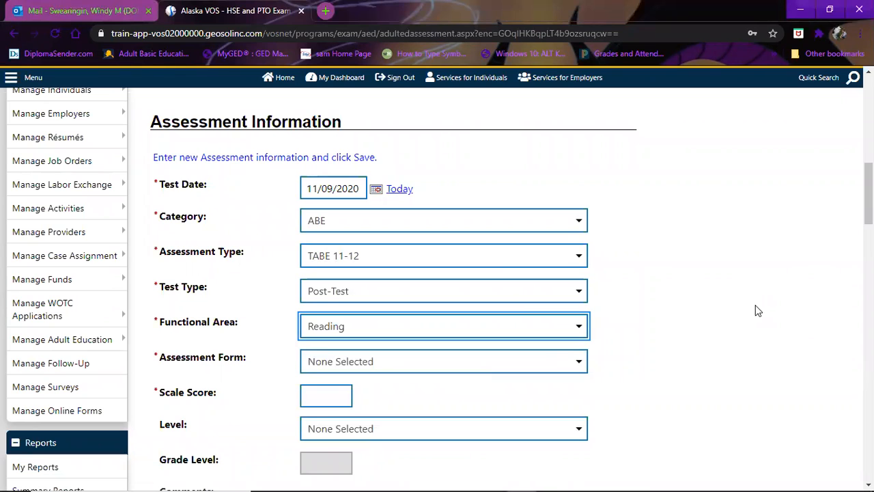
pyautogui.scroll(-2, 806, 188)
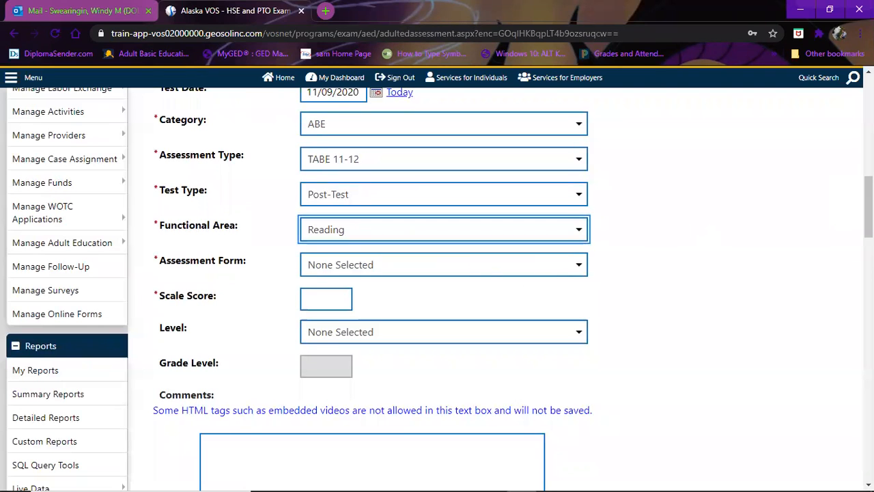
pyautogui.scroll(5, 437, 287)
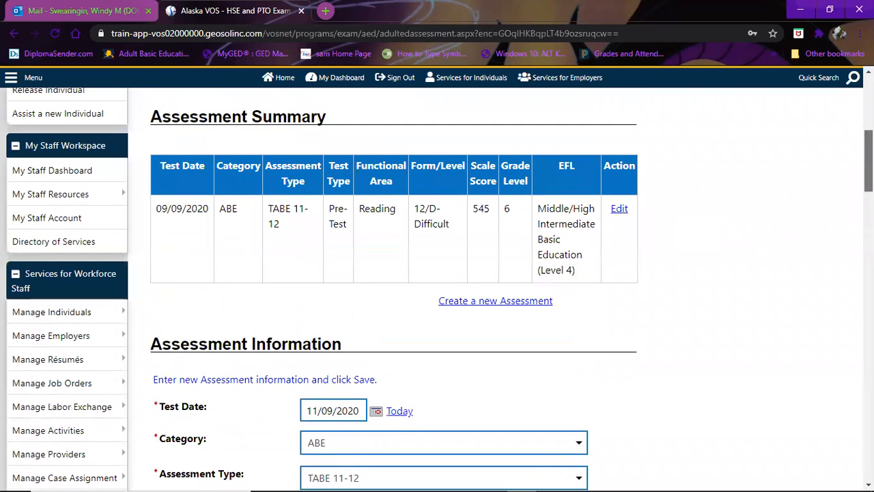
pyautogui.scroll(-2, 437, 286)
pyautogui.press('Tab')
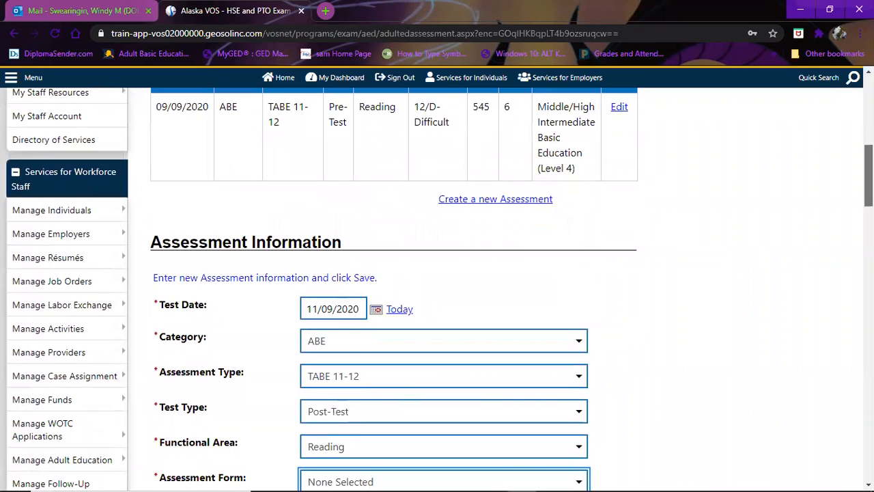
pyautogui.scroll(-2, 650, 247)
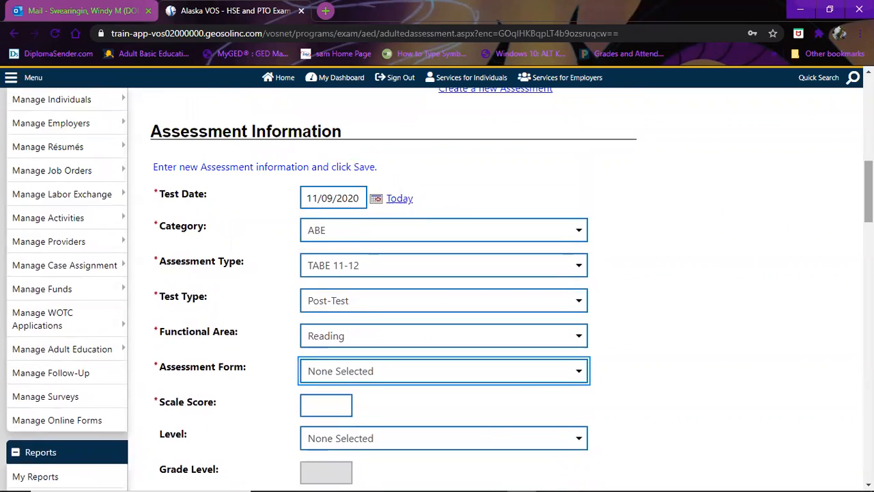
# - Give the post-test Assessment Form 11, Scale Score 645 and Level A-Advanced
pyautogui.click(528, 384)
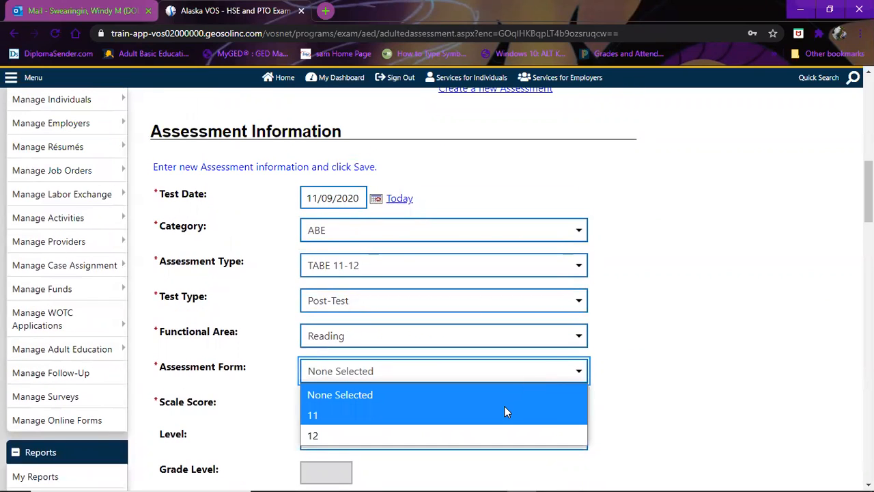
pyautogui.click(505, 411)
pyautogui.click(340, 407)
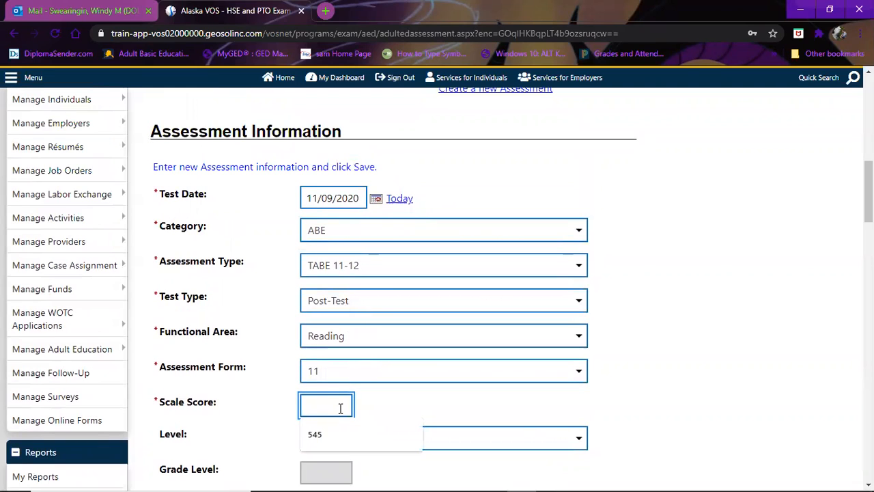
pyautogui.write('645')
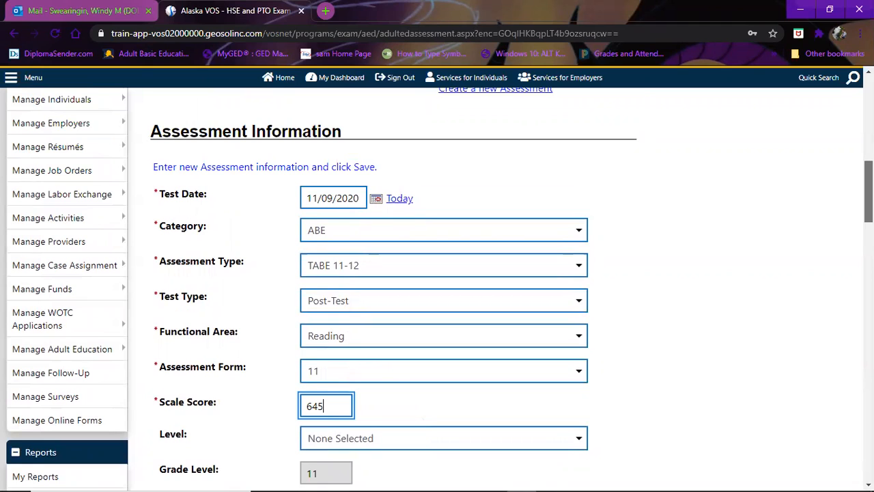
pyautogui.moveTo(869, 199); pyautogui.dragTo(869, 206)
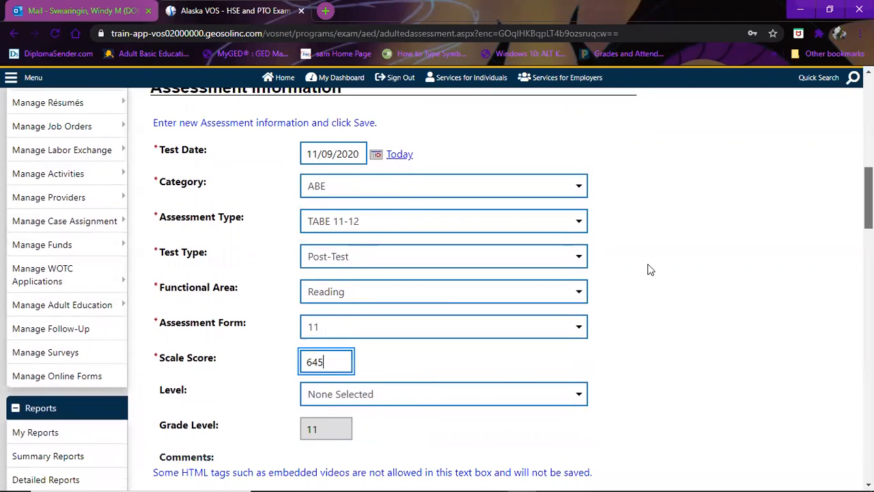
pyautogui.click(598, 311)
pyautogui.scroll(-1, 598, 311)
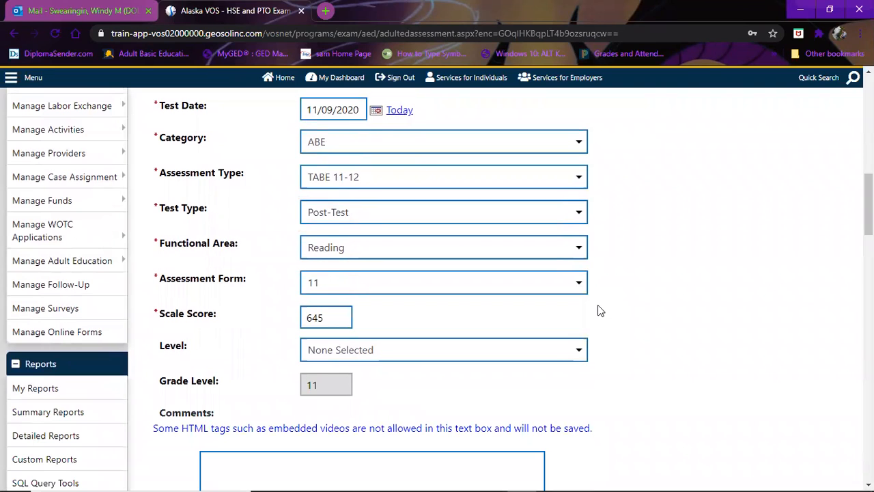
pyautogui.click(581, 350)
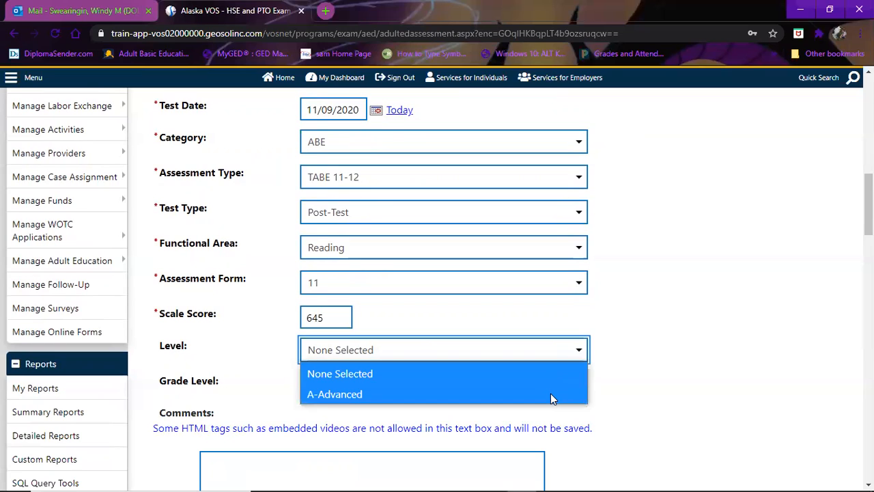
pyautogui.click(548, 395)
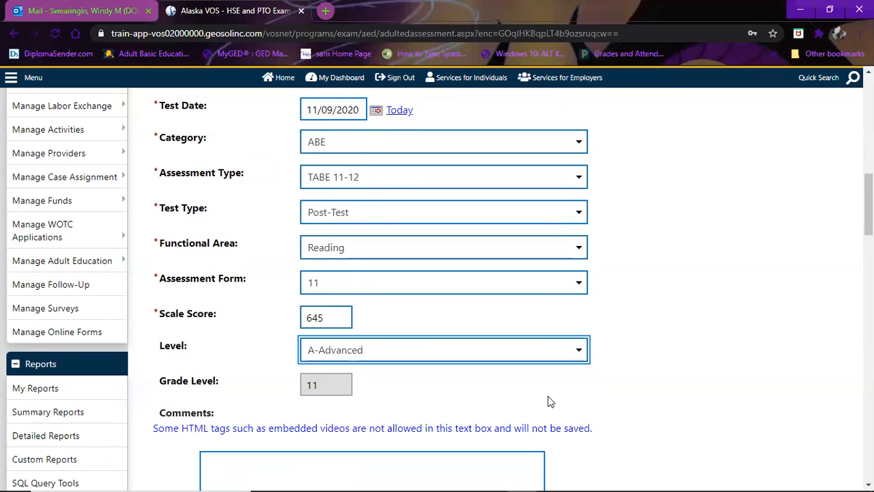
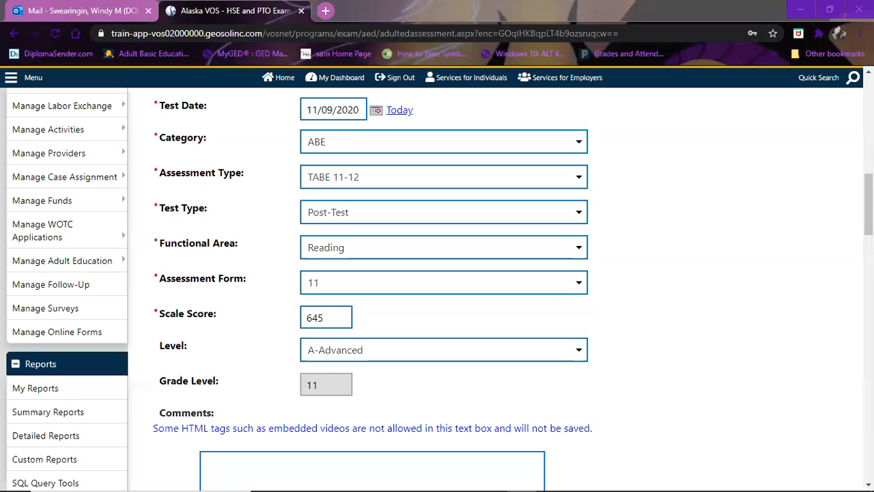
# - Save the Reading post-test (645, A-Advanced) and check that the summary lists both 545 and 645
pyautogui.scroll(-4, 785, 462)
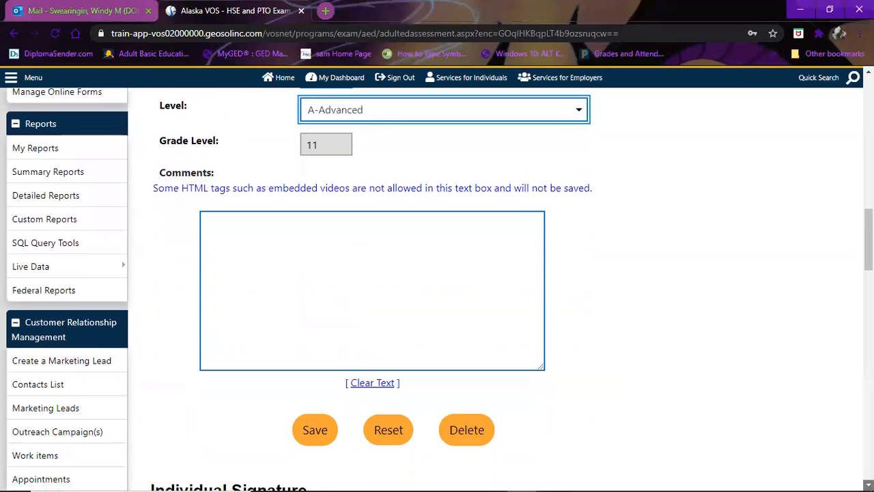
pyautogui.scroll(-1, 325, 386)
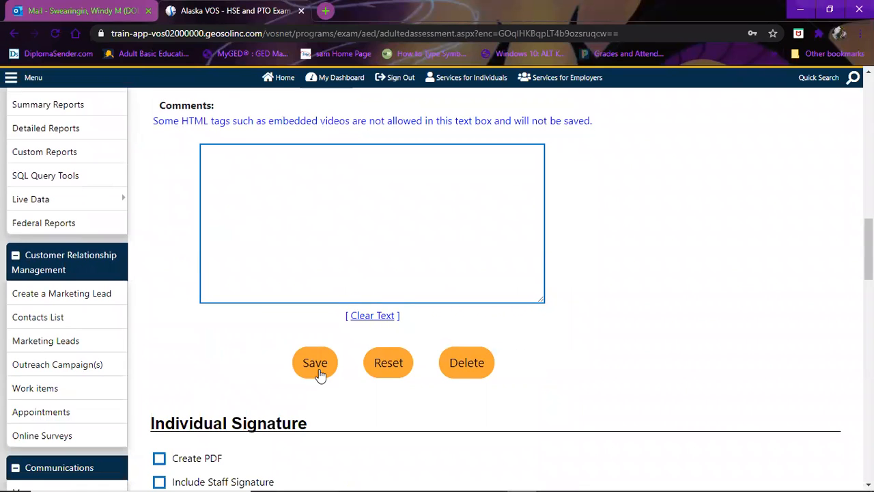
pyautogui.click(319, 373)
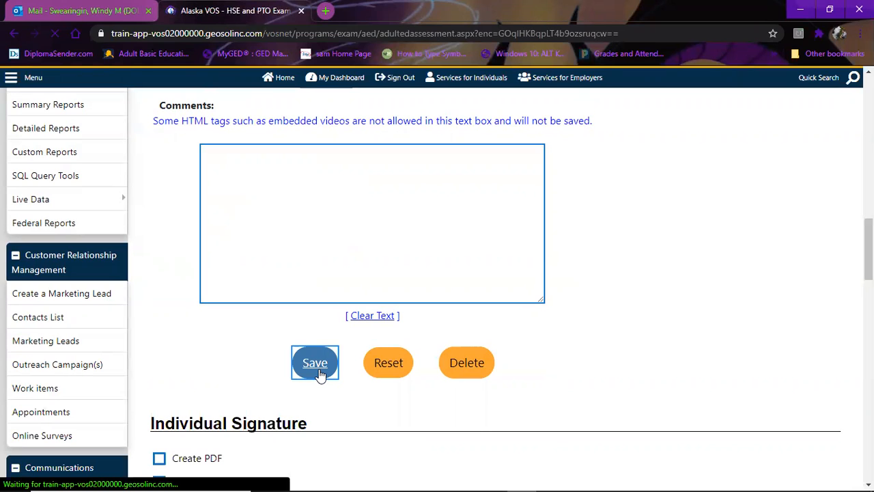
pyautogui.scroll(-4, 437, 287)
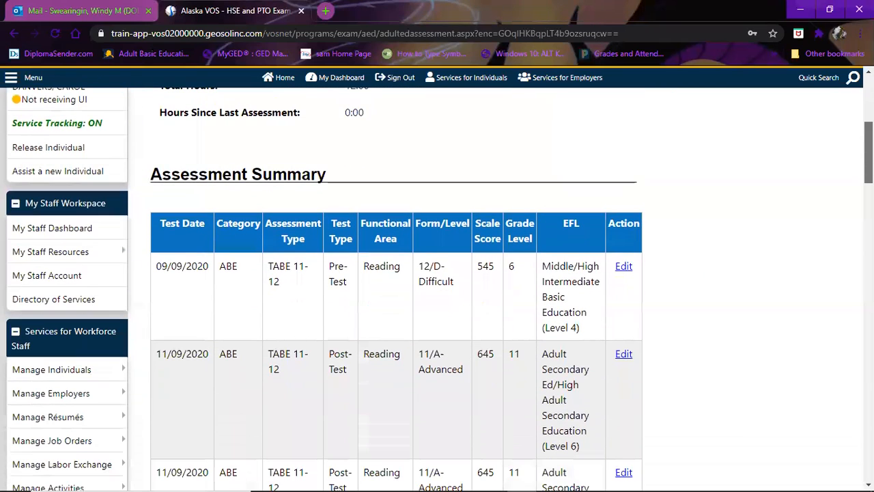
pyautogui.scroll(-2, 396, 287)
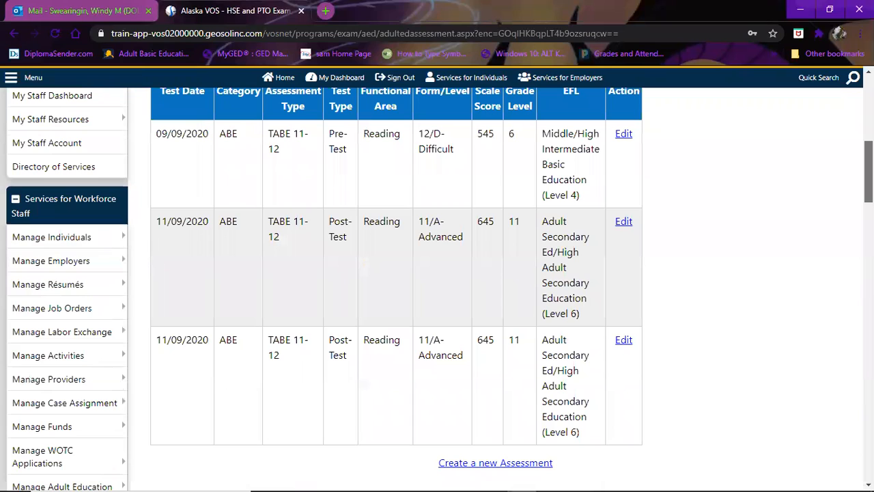
pyautogui.scroll(1, 438, 287)
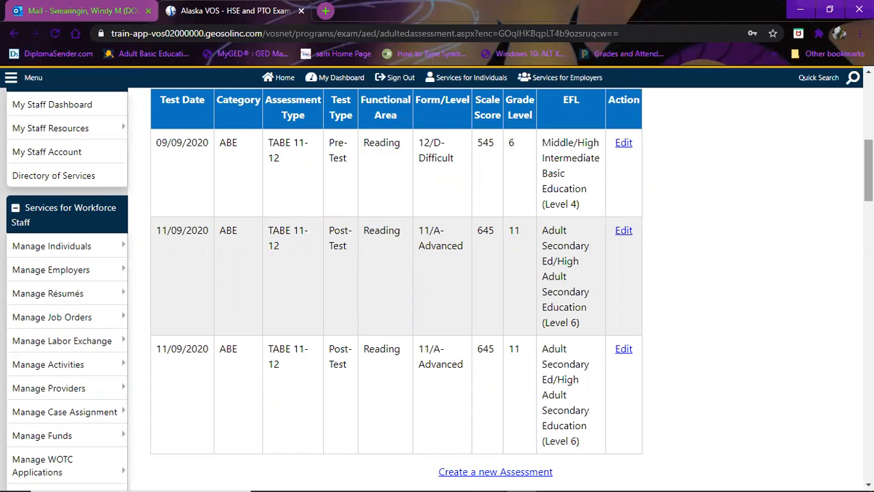
pyautogui.scroll(-1, 437, 287)
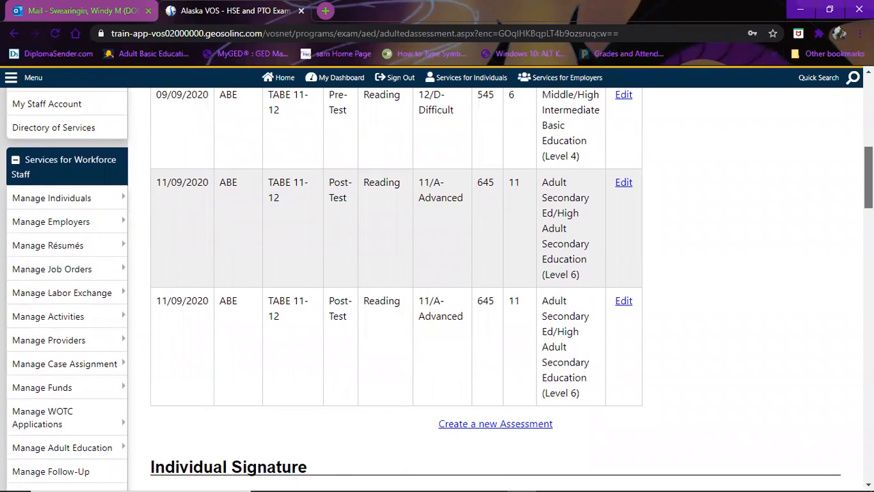
pyautogui.scroll(-1, 437, 287)
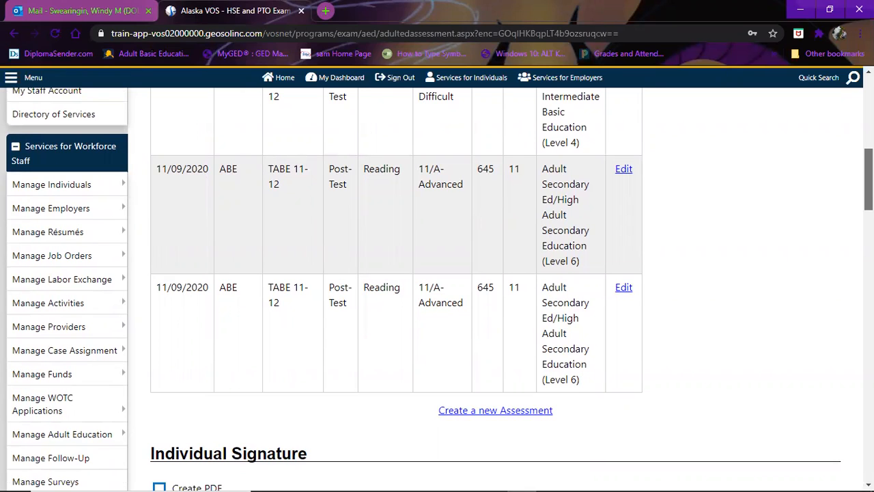
pyautogui.scroll(-1, 437, 289)
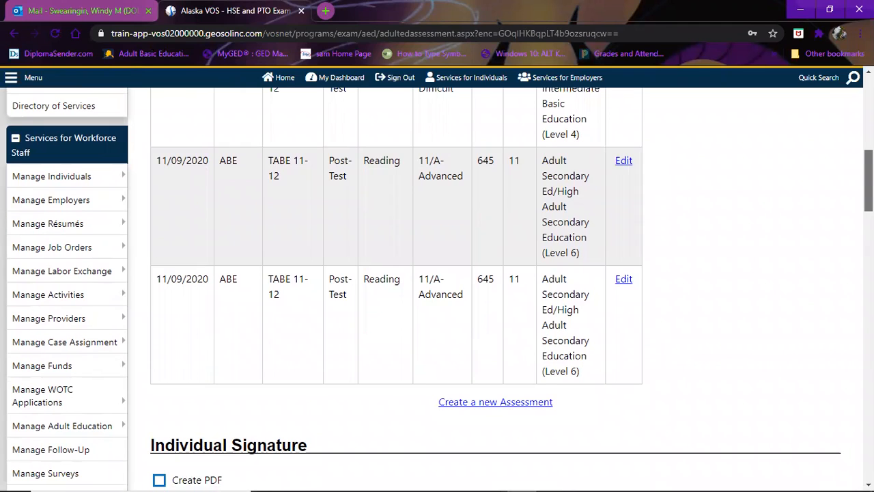
pyautogui.scroll(1, 437, 286)
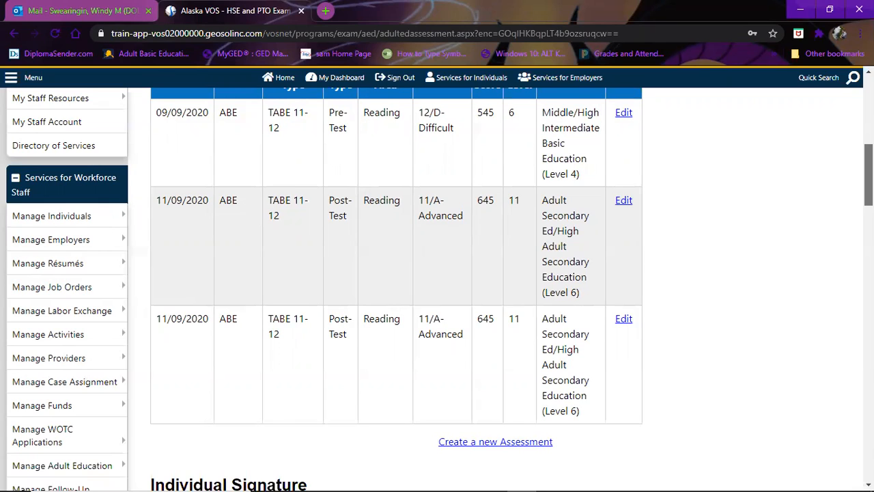
pyautogui.scroll(-1, 437, 290)
pyautogui.scroll(1, 437, 289)
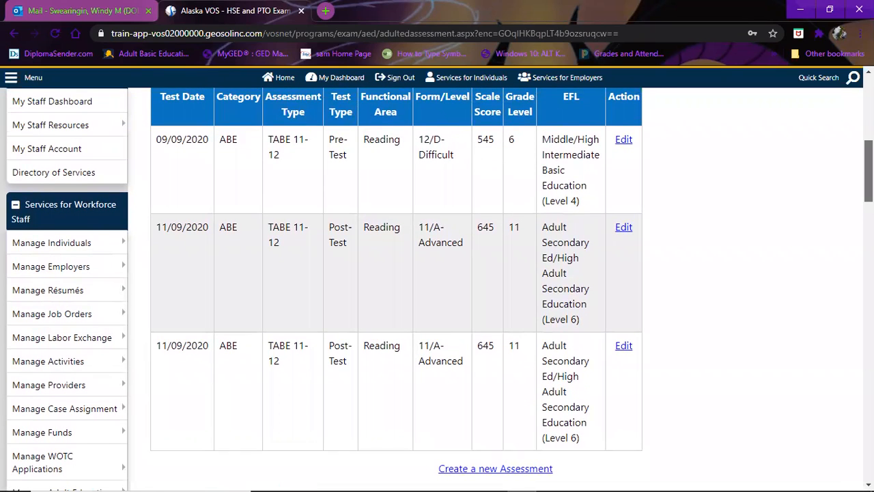
pyautogui.scroll(1, 437, 290)
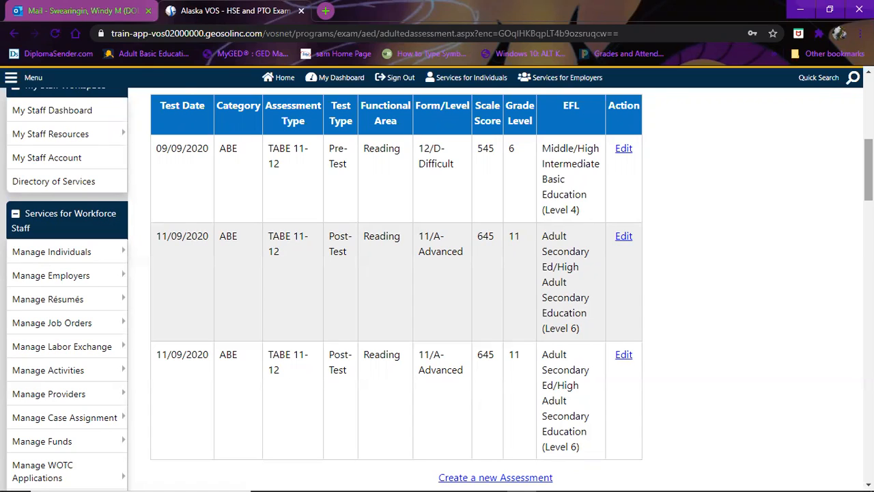
# - Return from the assessment entry page to the individual's Programs tab
pyautogui.scroll(-3, 437, 287)
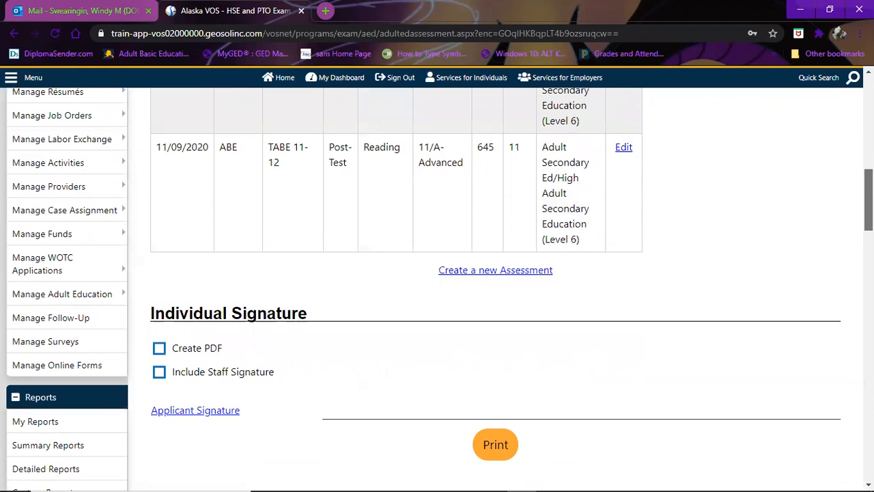
pyautogui.scroll(2, 437, 287)
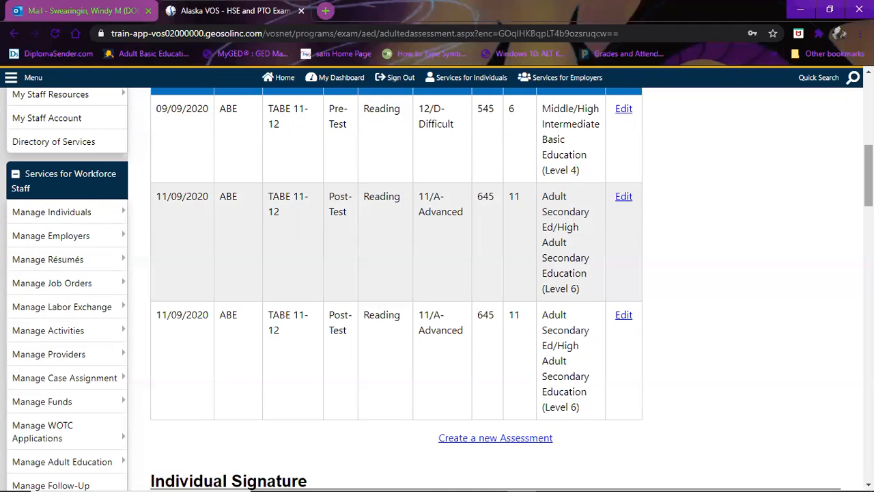
pyautogui.scroll(3, 437, 287)
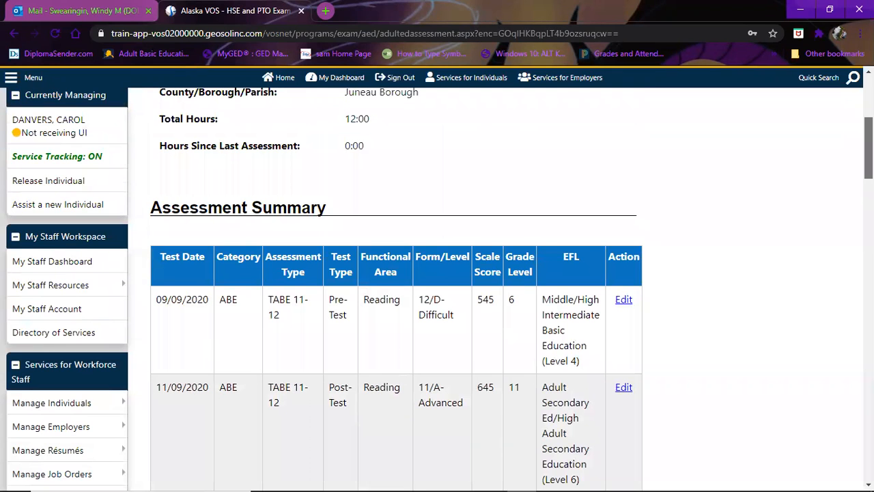
pyautogui.scroll(-6, 437, 286)
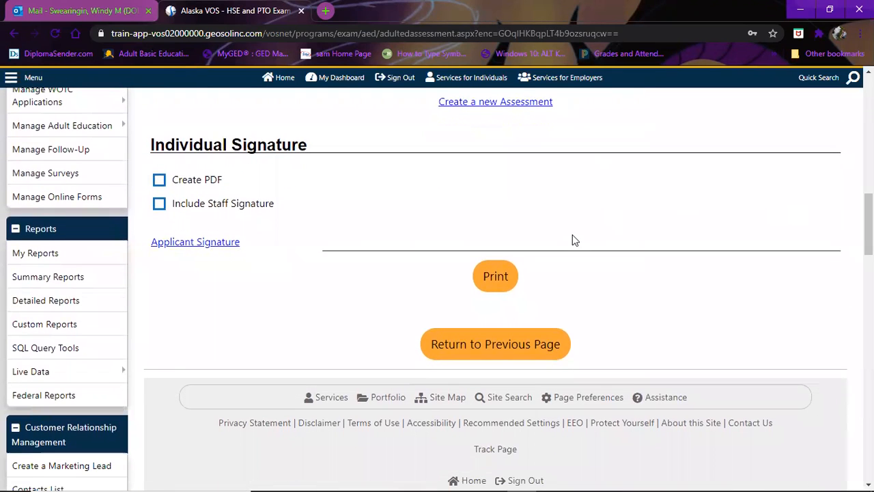
pyautogui.click(473, 349)
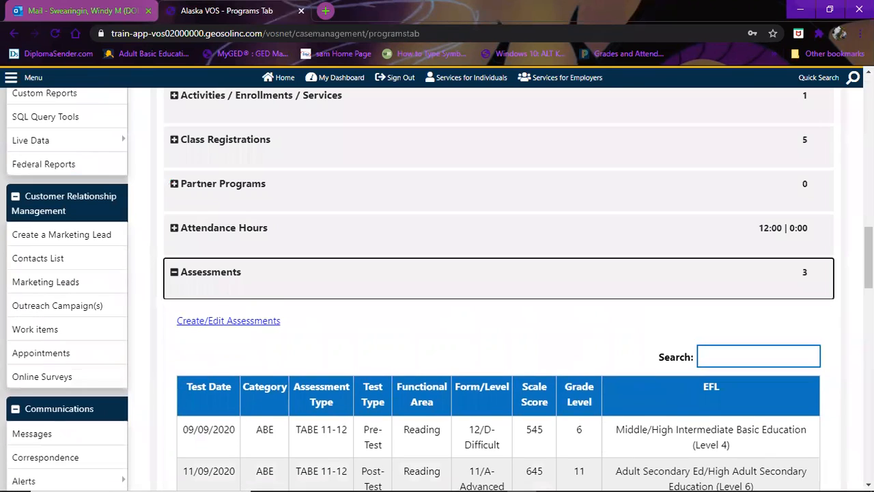
# - Scroll the Programs tab to review the three TABE 11-12 Reading rows under Assessments
pyautogui.scroll(-4, 437, 290)
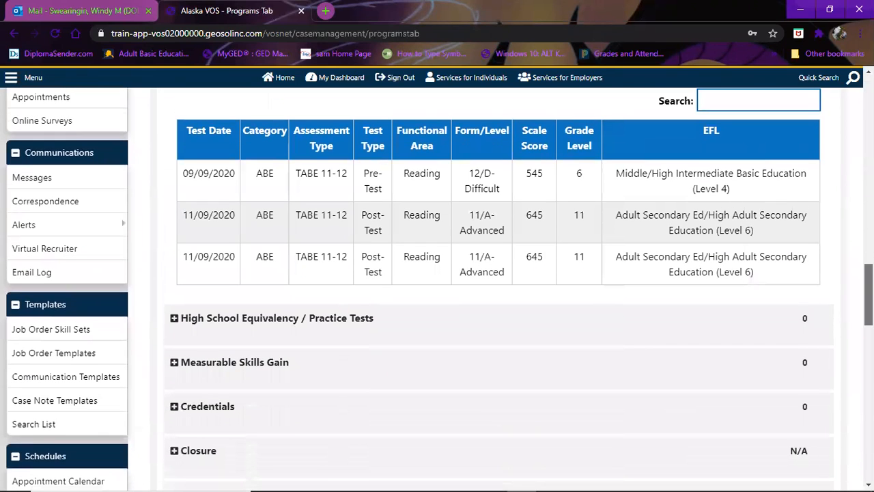
pyautogui.scroll(1, 437, 290)
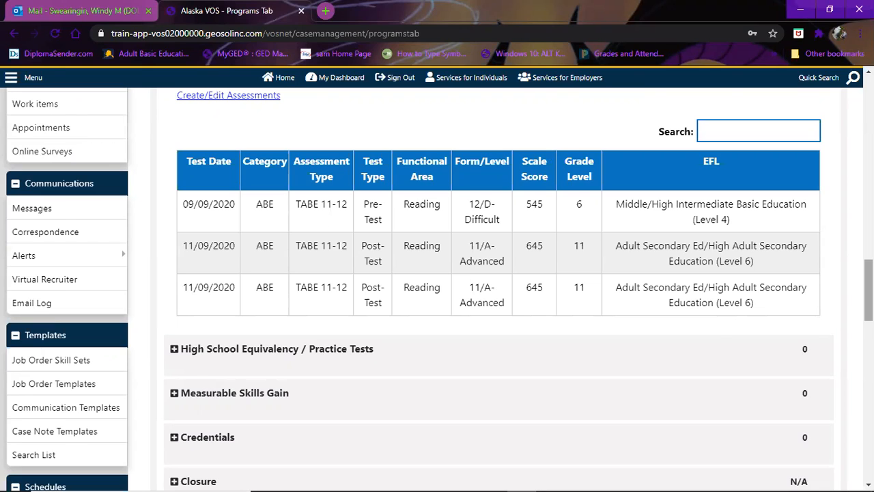
pyautogui.scroll(6, 437, 286)
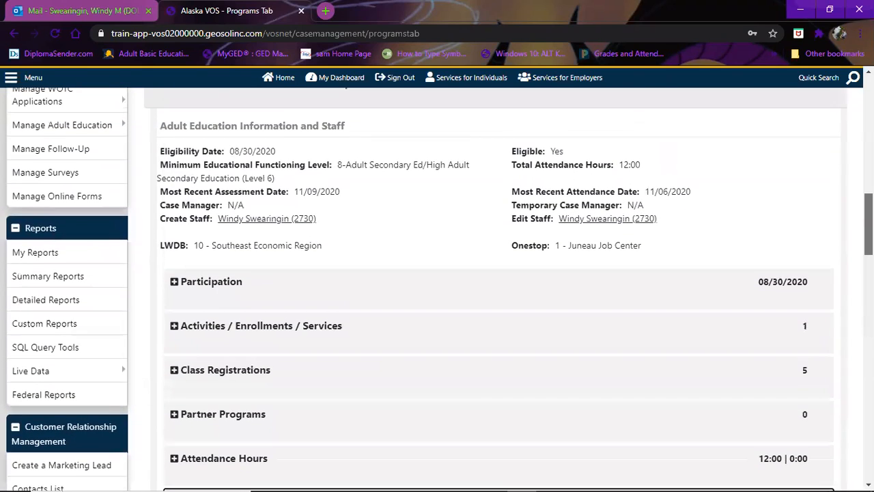
# - Expand Activities / Enrollments / Services to show the AE1 - Adult Education classes enrollment
pyautogui.scroll(4, 504, 302)
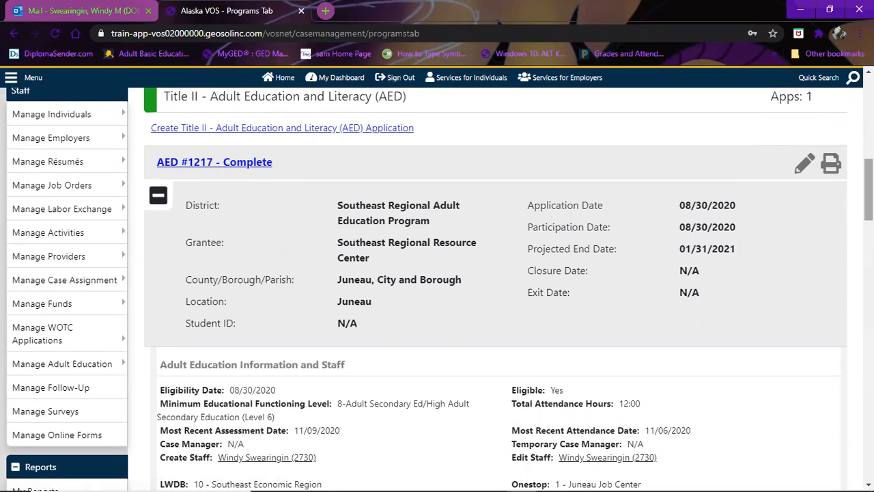
pyautogui.scroll(-5, 437, 287)
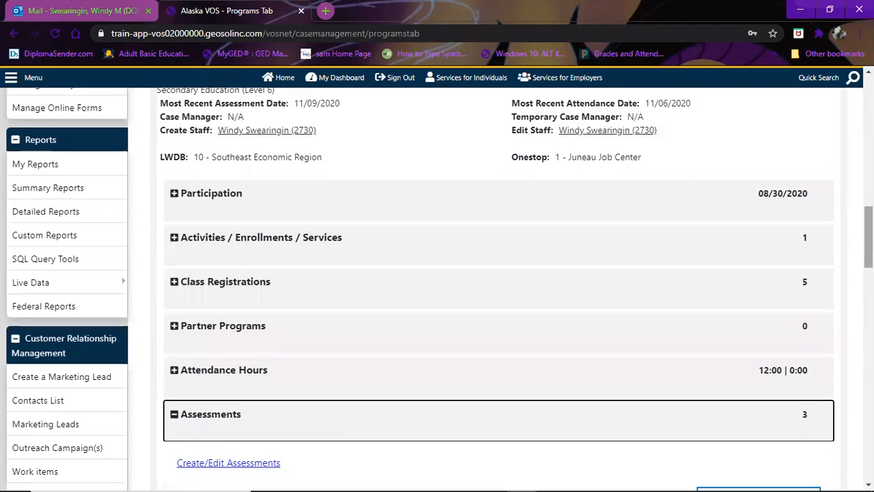
pyautogui.click(175, 237)
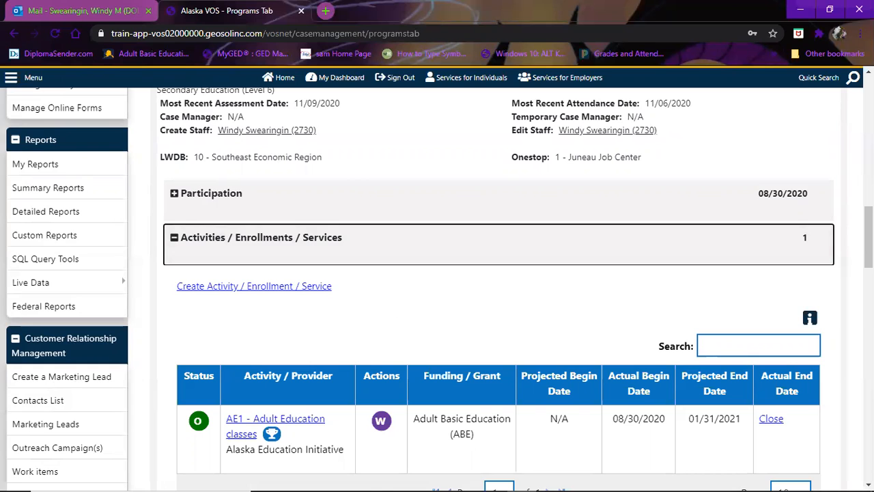
pyautogui.scroll(-8, 499, 287)
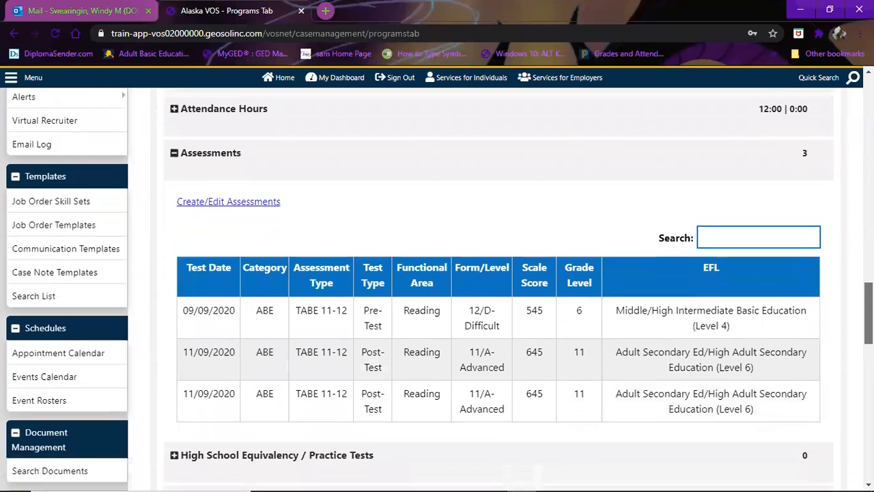
pyautogui.scroll(-1, 499, 286)
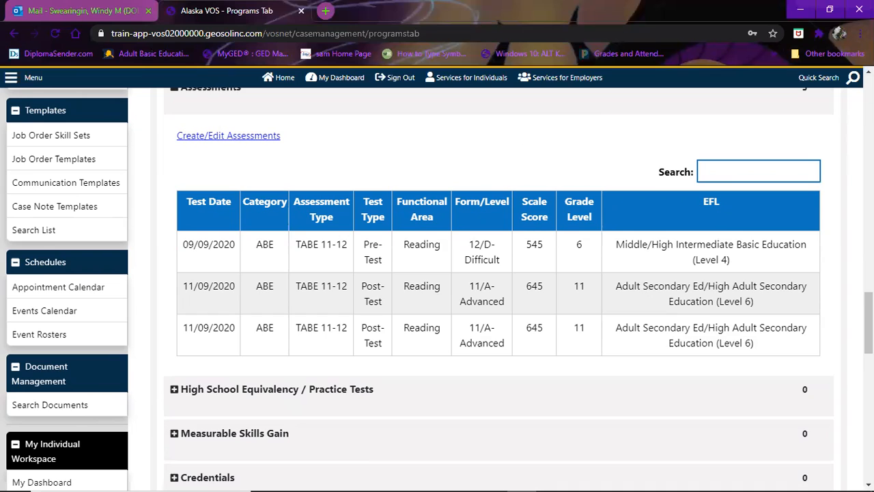
pyautogui.scroll(5, 499, 287)
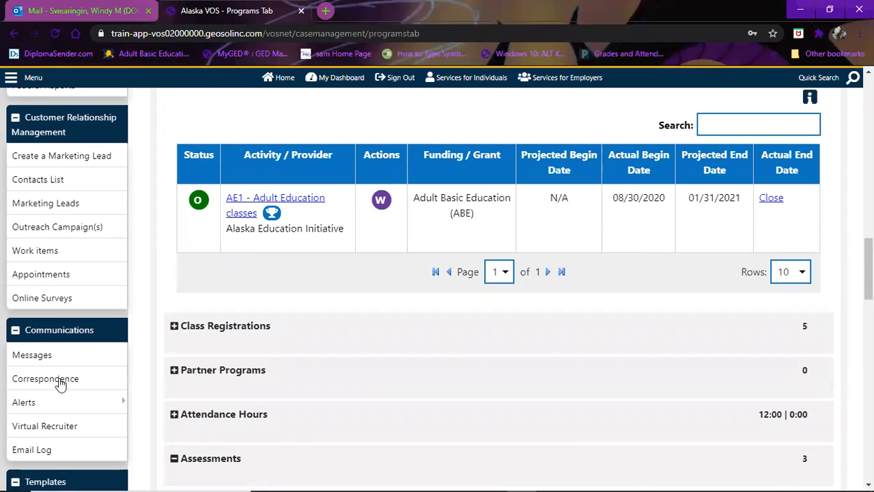
# - Go to 'Assist a new Individual' to look up a different individual
pyautogui.scroll(5, 229, 316)
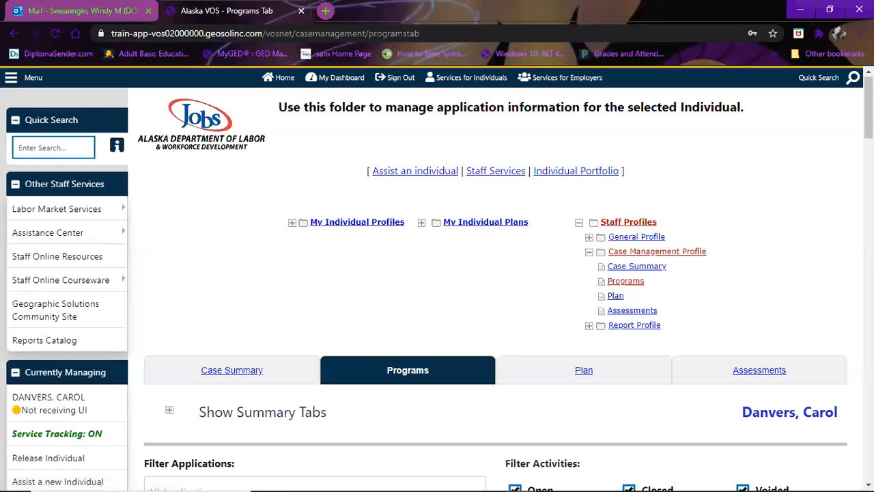
pyautogui.moveTo(868, 109); pyautogui.dragTo(869, 110)
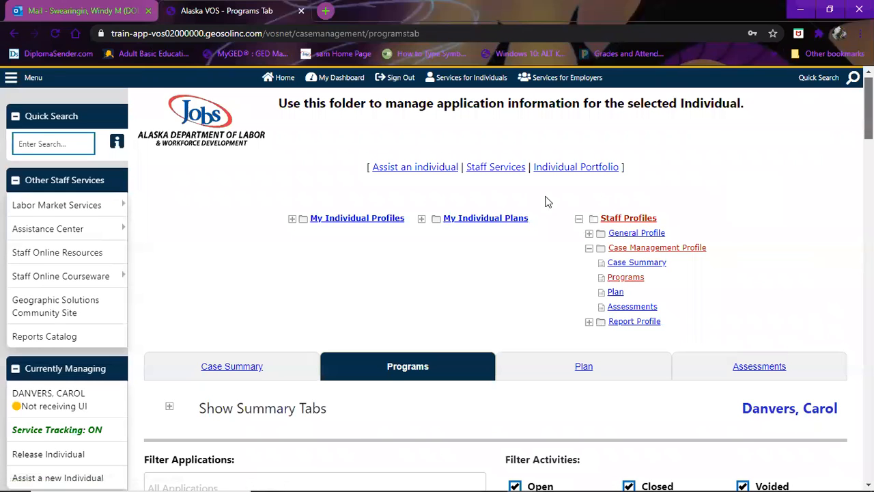
pyautogui.scroll(-2, 546, 201)
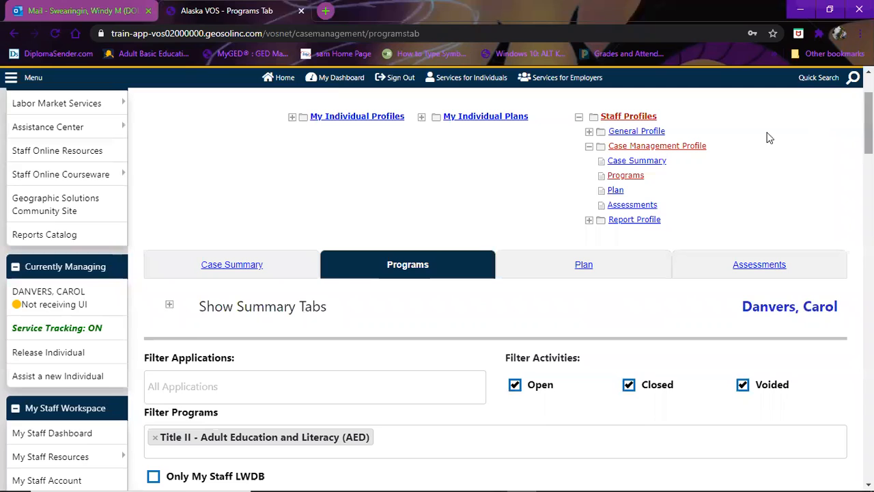
pyautogui.click(65, 379)
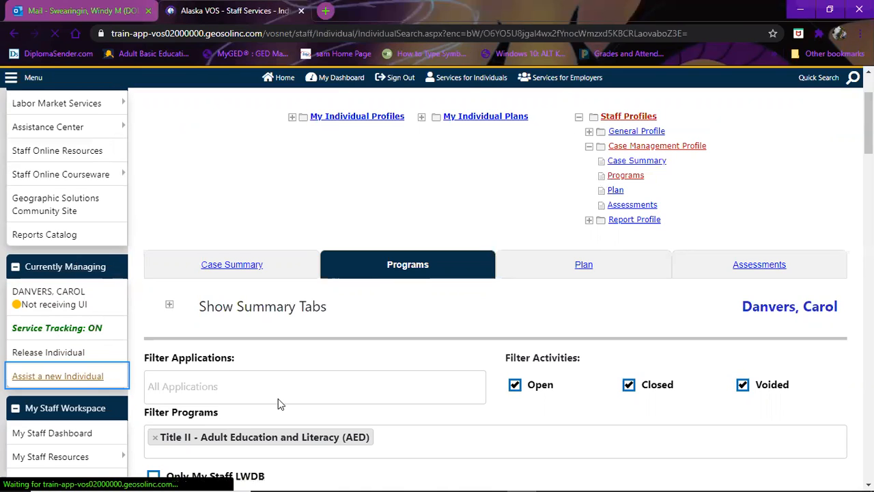
# - Pick the next student from the most recently assisted individuals list and assist them
pyautogui.click(329, 383)
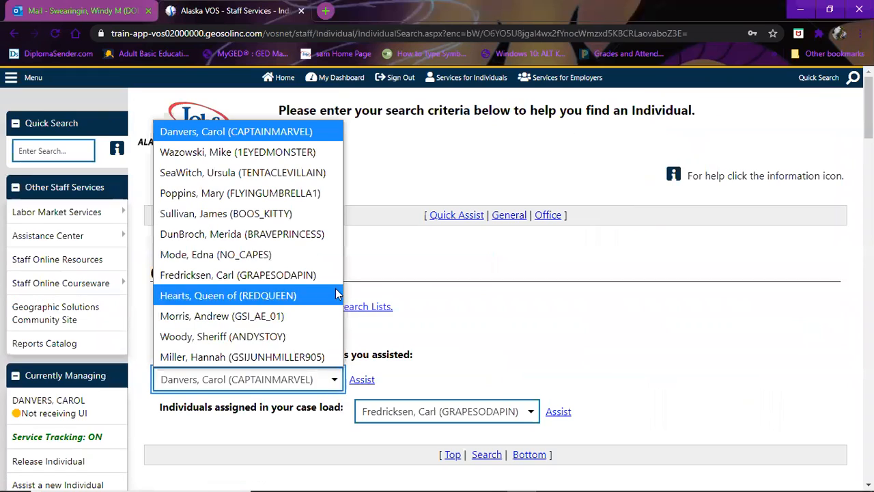
pyautogui.click(320, 194)
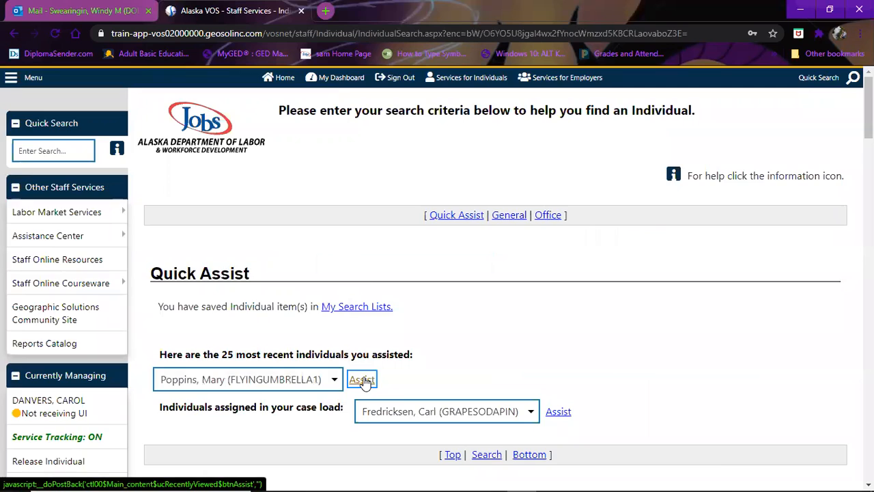
pyautogui.click(363, 380)
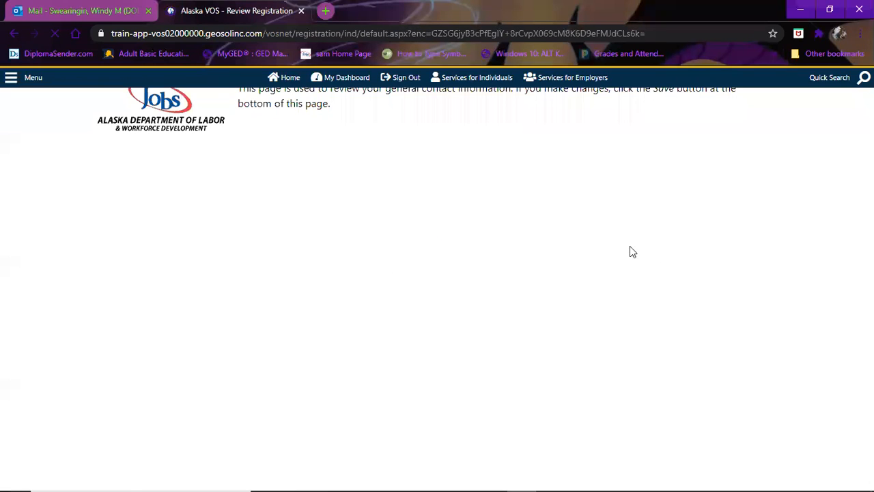
pyautogui.click(621, 289)
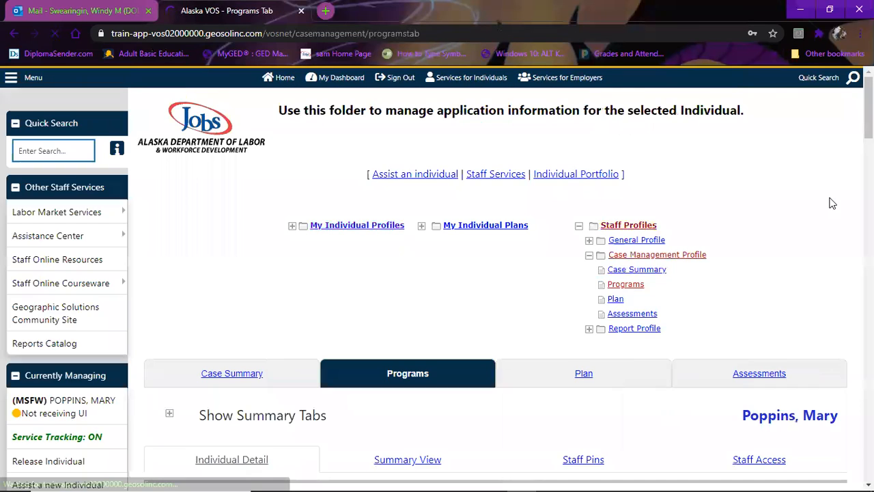
pyautogui.scroll(-6, 495, 287)
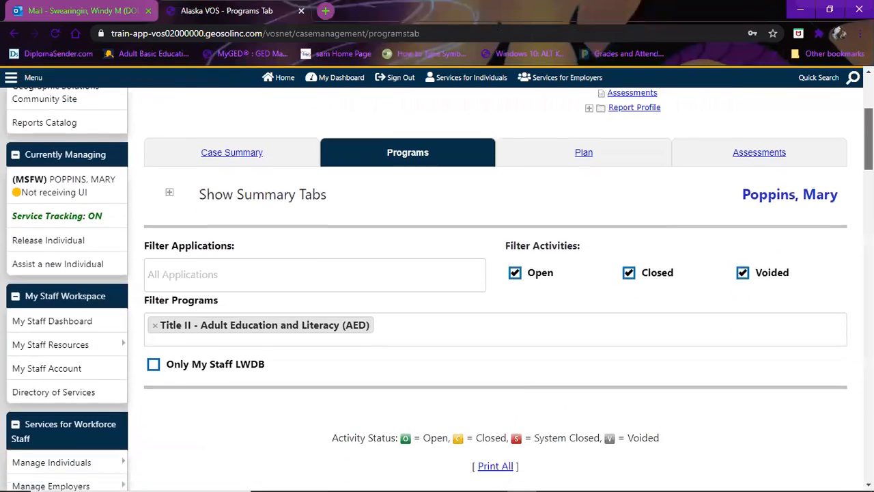
pyautogui.scroll(1, 524, 128)
pyautogui.scroll(-3, 523, 129)
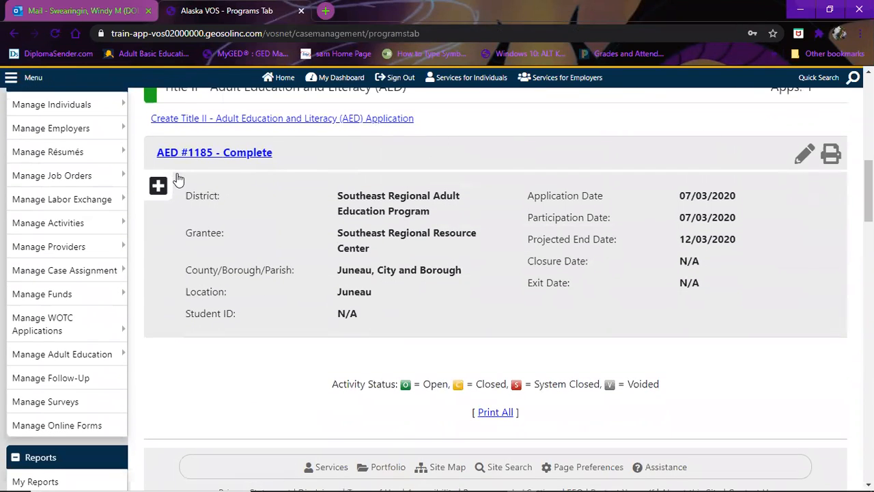
pyautogui.click(159, 187)
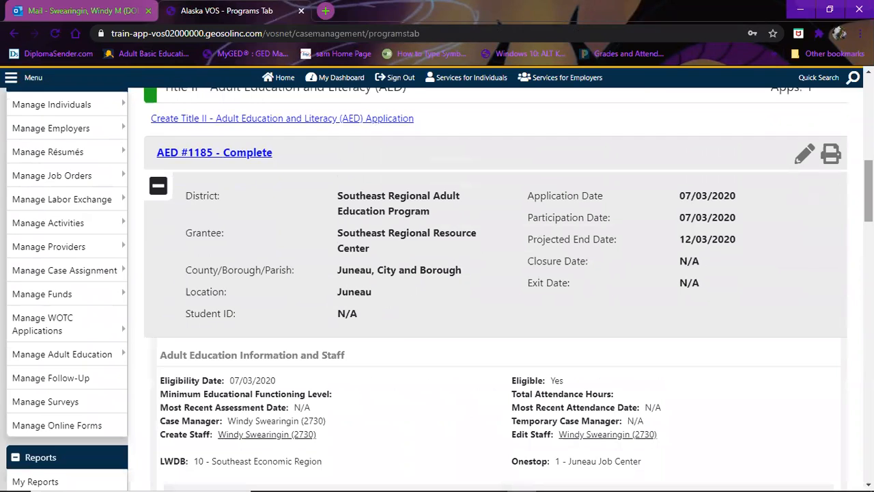
# - Expand Attendance Hours and Assessments, showing zero hours and no assessment records
pyautogui.scroll(-2, 437, 287)
pyautogui.scroll(1, 437, 287)
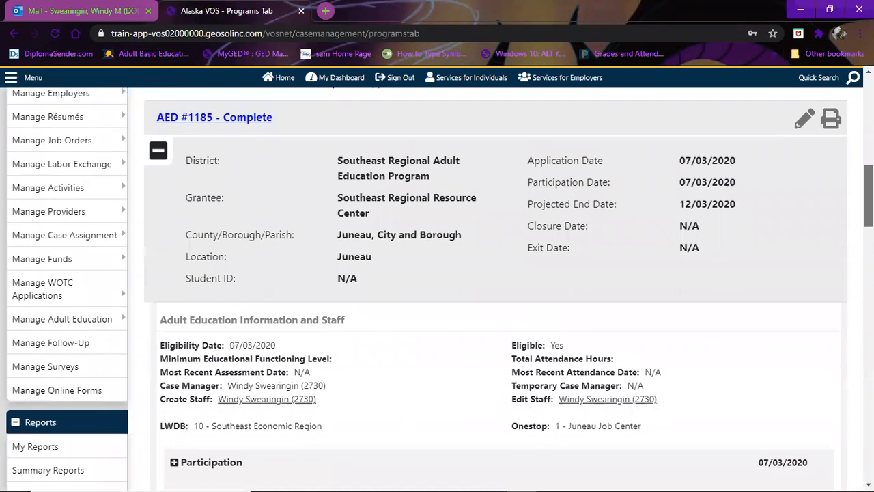
pyautogui.scroll(-5, 437, 287)
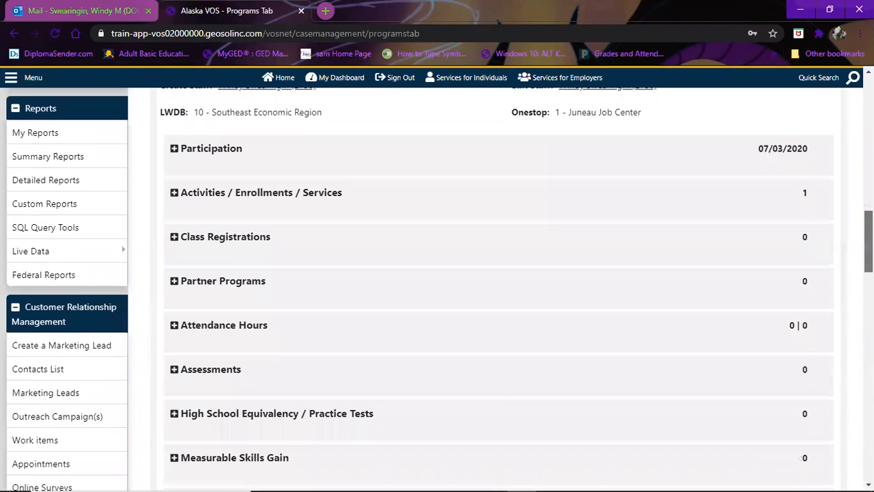
pyautogui.scroll(-1, 808, 217)
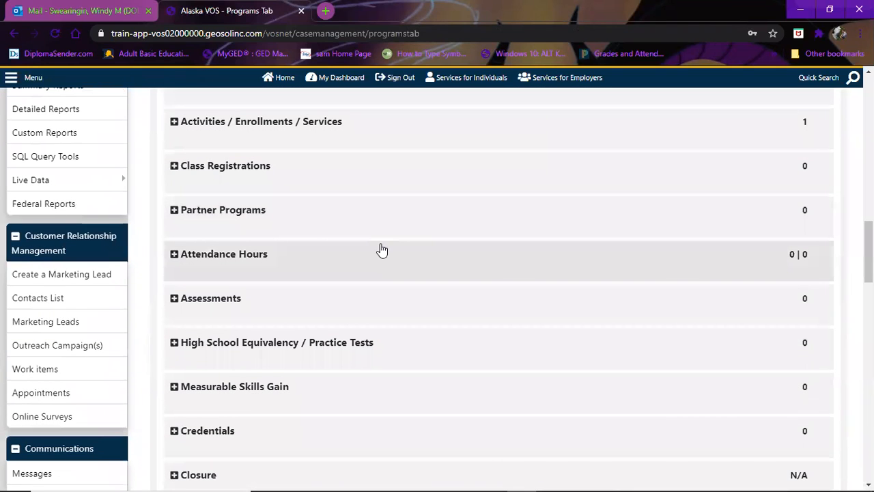
pyautogui.click(174, 256)
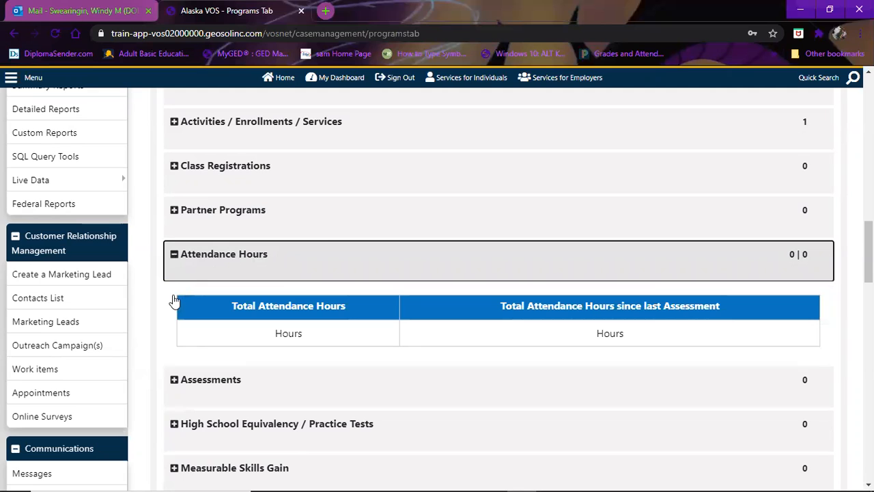
pyautogui.click(174, 379)
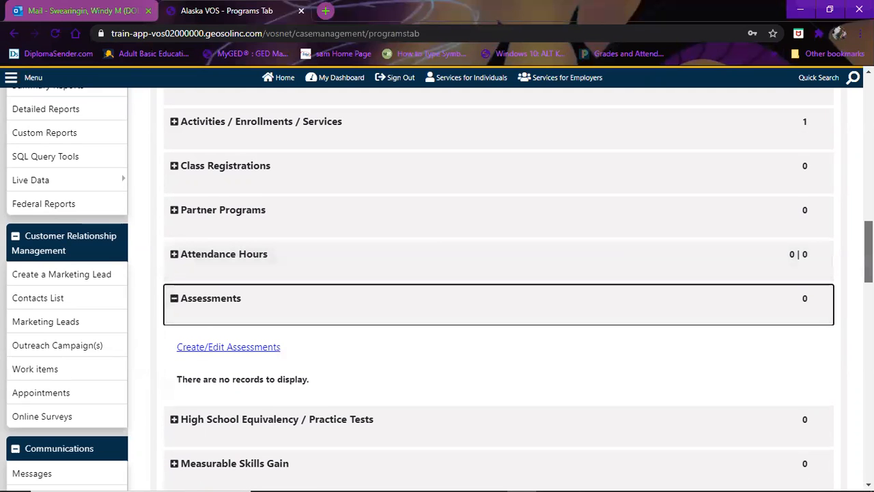
pyautogui.scroll(-2, 437, 298)
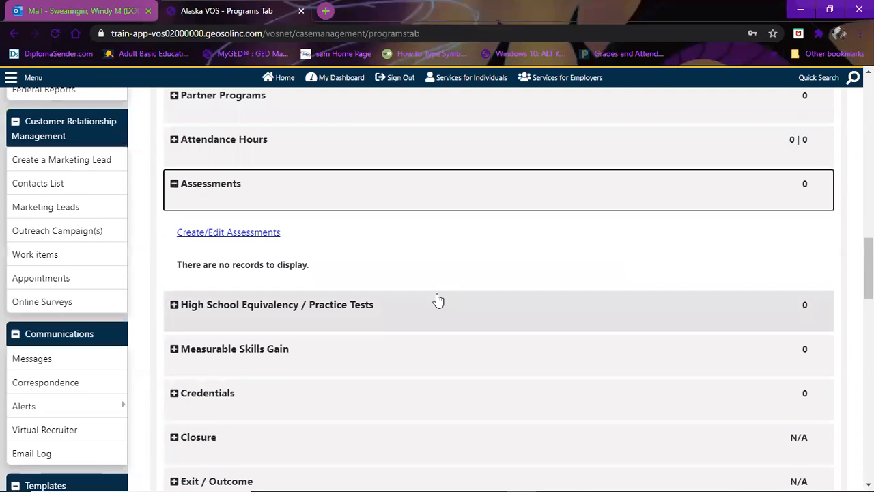
# - Go to Create/Edit Assessments and start a blank new assessment entry
pyautogui.click(230, 233)
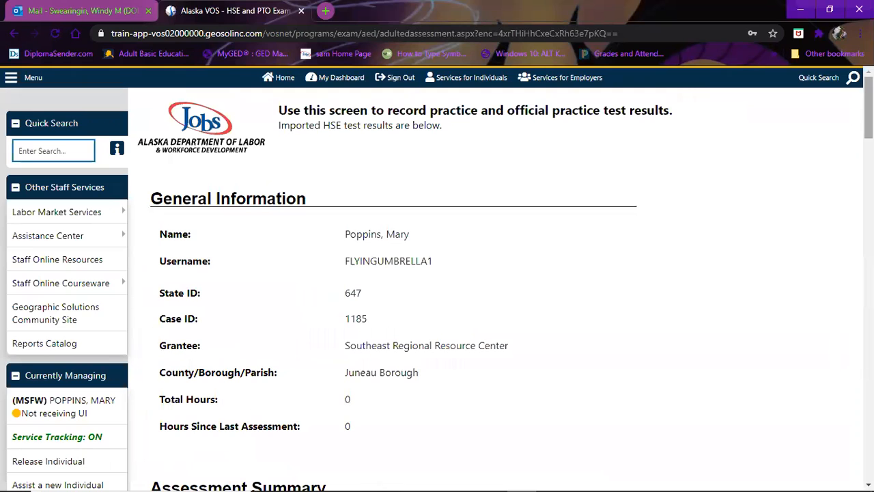
pyautogui.scroll(-3, 833, 174)
pyautogui.scroll(-1, 438, 287)
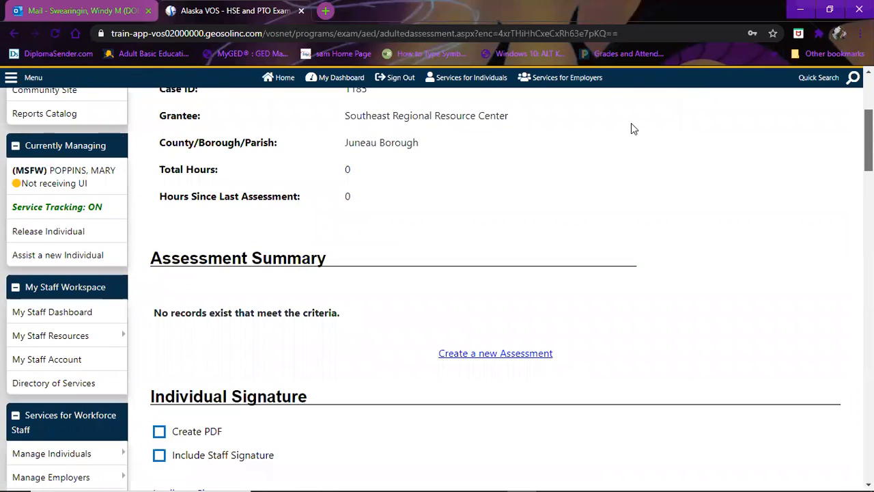
pyautogui.scroll(-2, 472, 197)
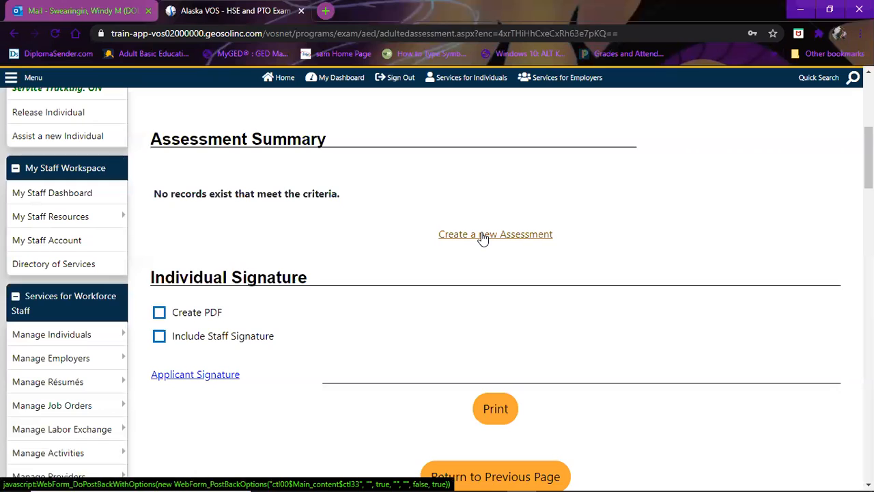
pyautogui.click(483, 237)
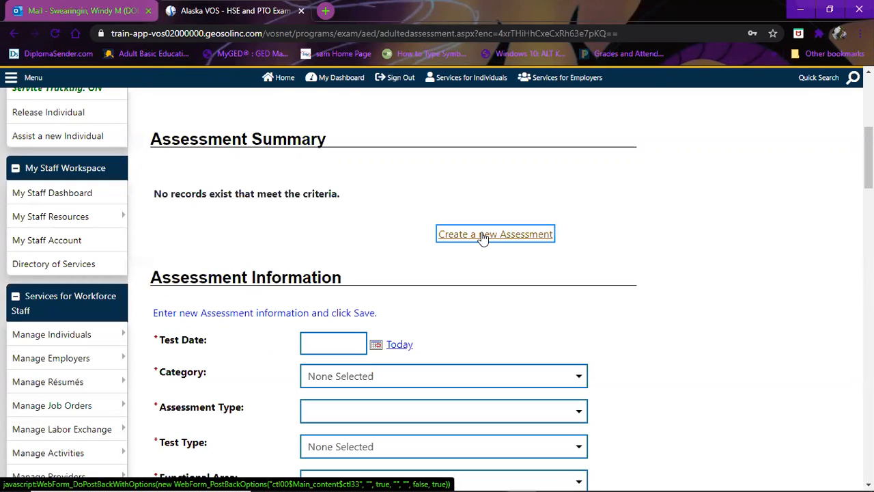
pyautogui.moveTo(868, 159); pyautogui.dragTo(868, 185)
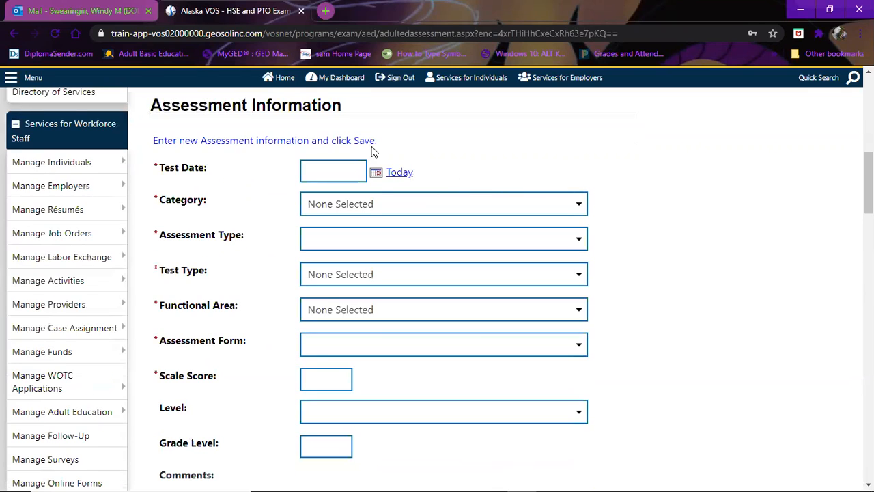
# - Date the assessment 08/09/2020 and set ABE, TABE 11-12, Pre-Test, Mathematics
pyautogui.click(307, 170)
pyautogui.write('08/09/2020')
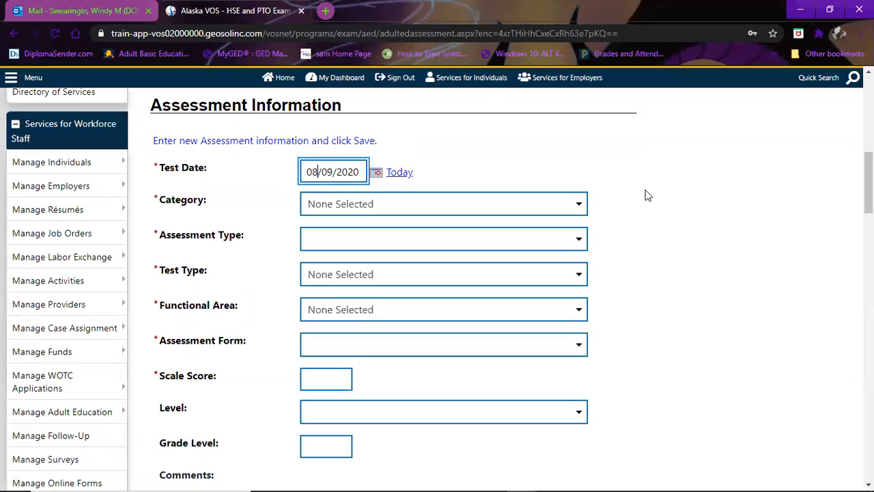
pyautogui.click(581, 205)
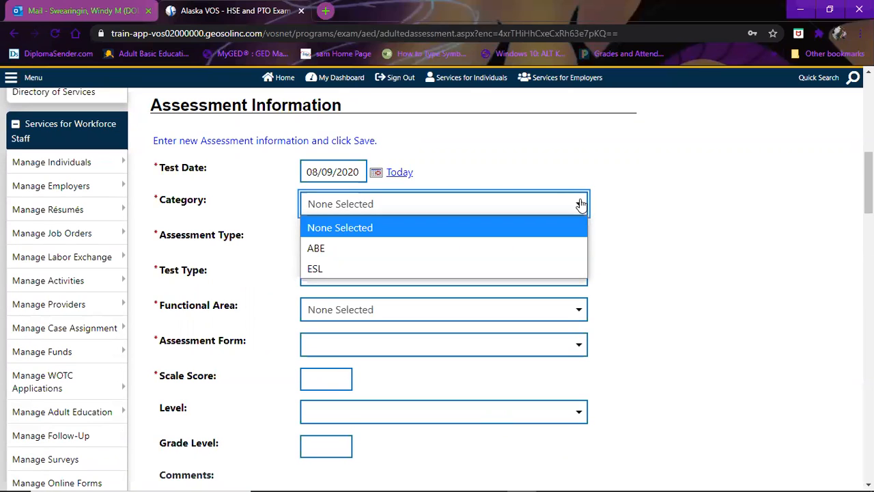
pyautogui.click(488, 249)
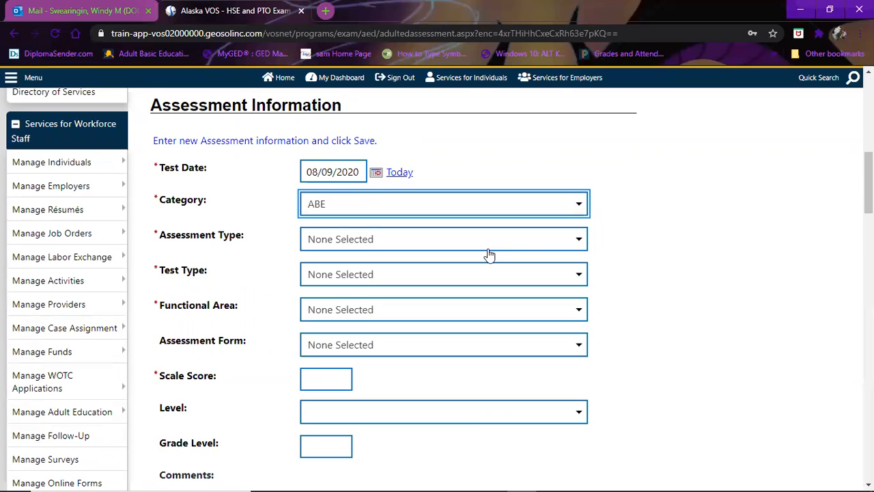
pyautogui.click(575, 240)
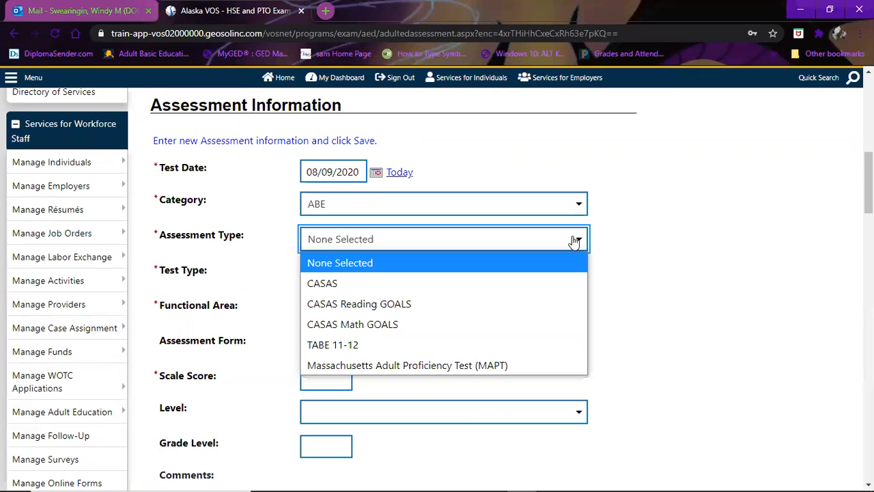
pyautogui.click(541, 345)
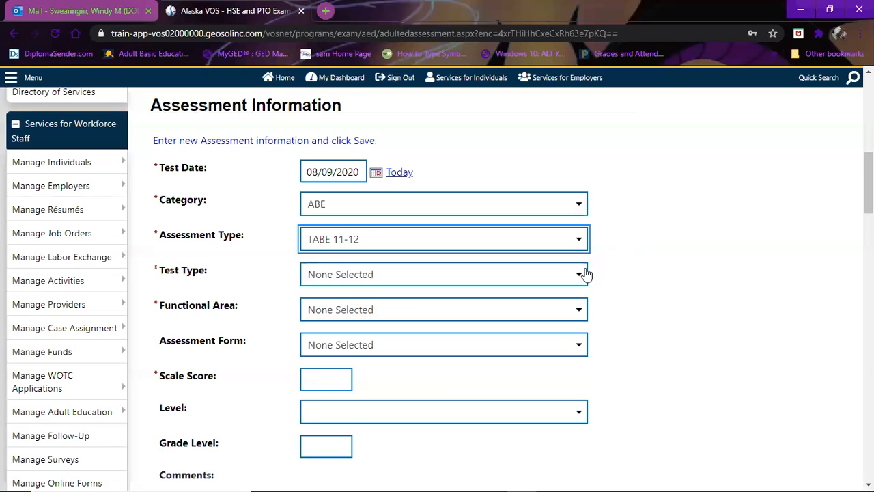
pyautogui.click(580, 276)
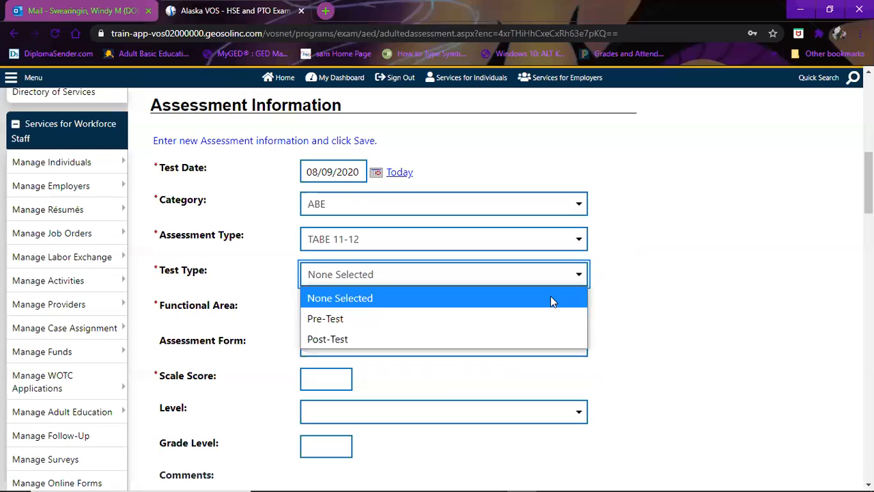
pyautogui.click(532, 321)
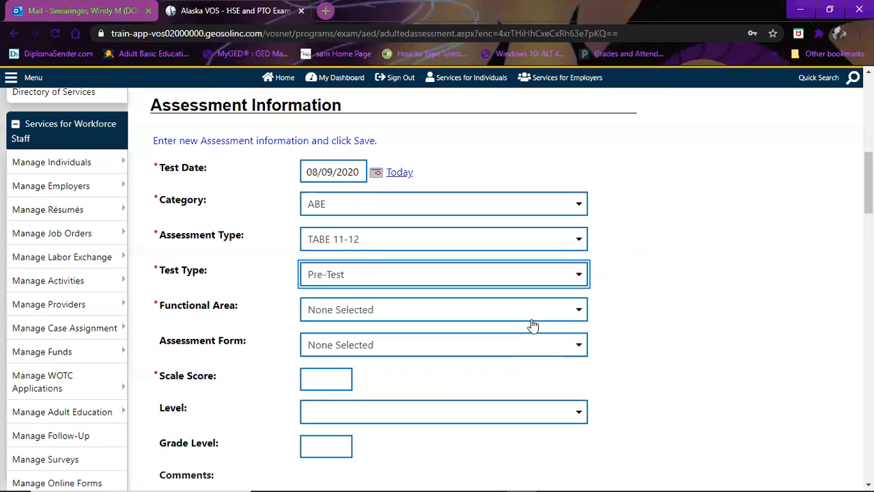
pyautogui.click(581, 312)
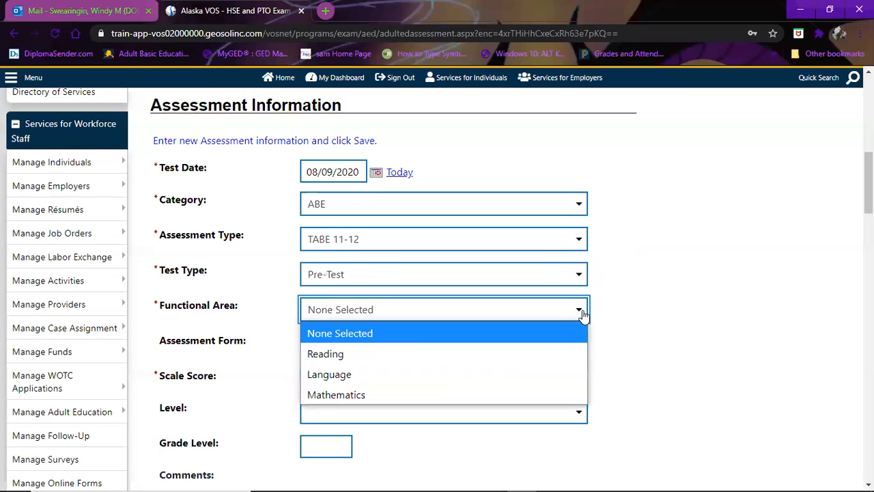
pyautogui.click(517, 395)
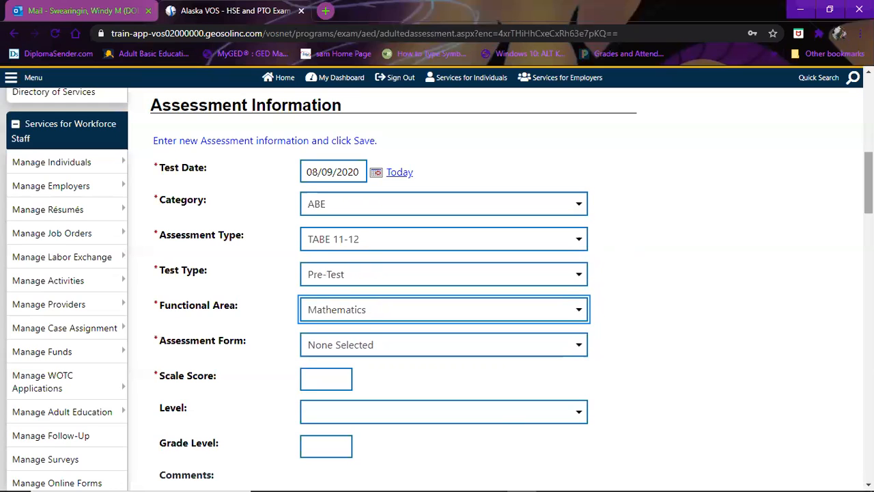
# - Enter Assessment Form 11, Scale Score 530 and Level M-Medium, giving grade level 5
pyautogui.scroll(-3, 611, 188)
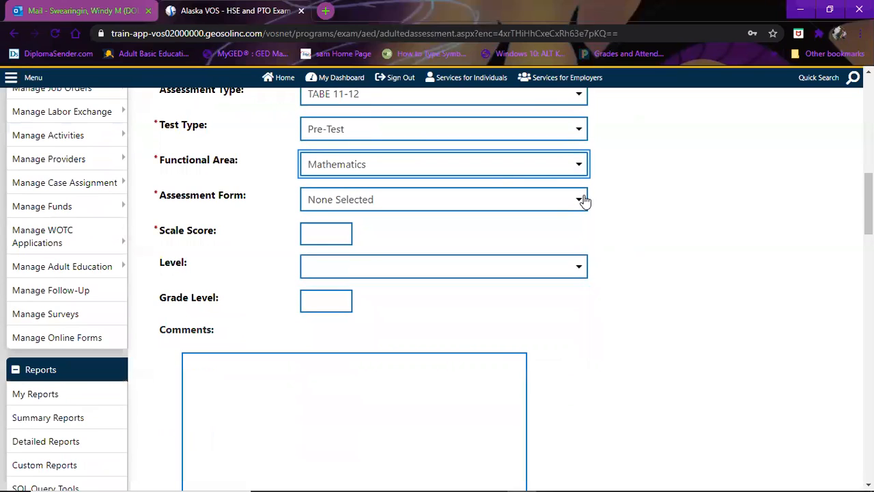
pyautogui.click(539, 247)
pyautogui.click(309, 234)
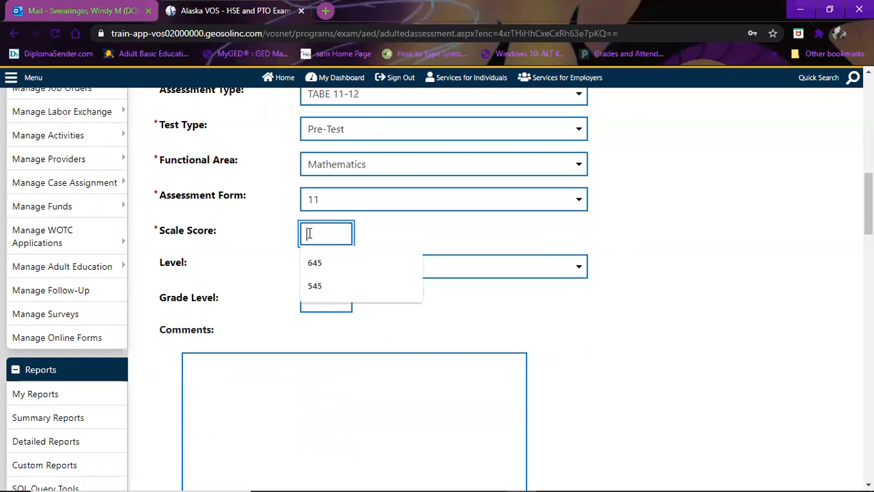
pyautogui.write('530')
pyautogui.click(578, 268)
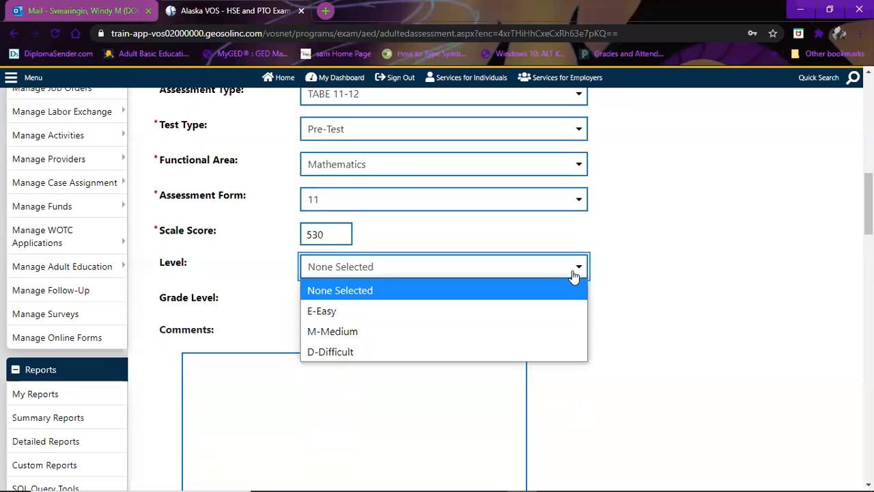
pyautogui.click(536, 334)
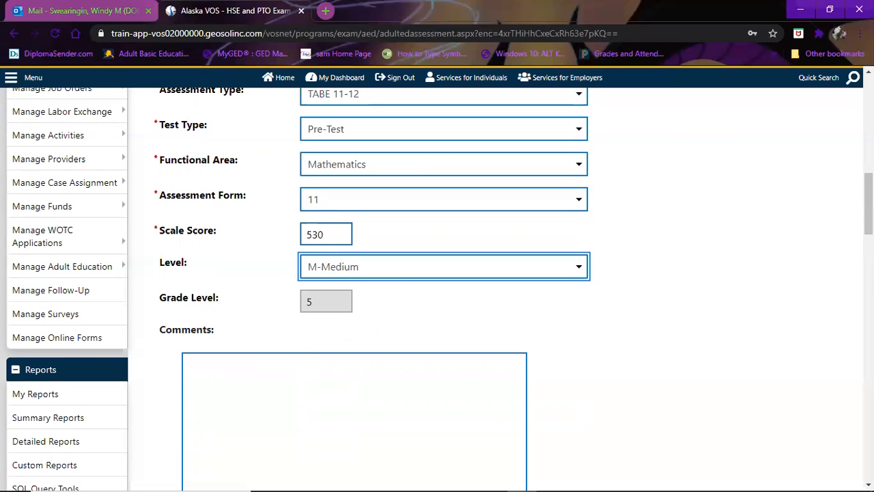
pyautogui.scroll(-5, 437, 273)
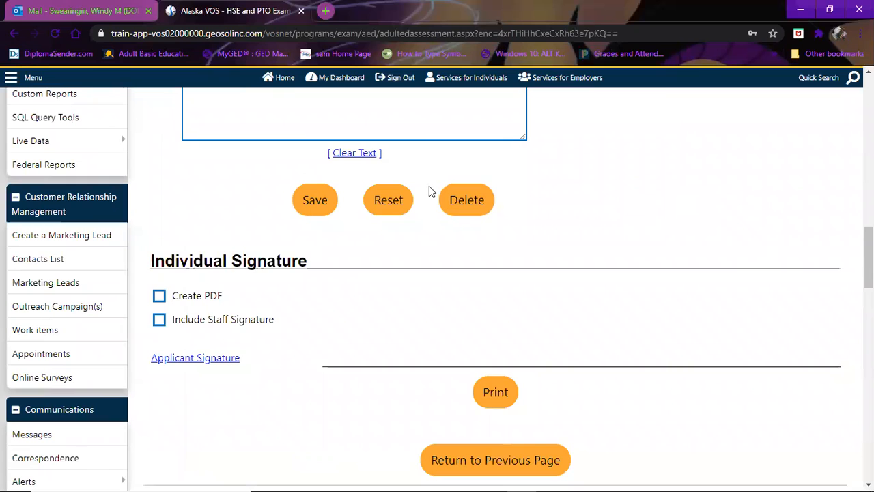
# - Save the TABE 11-12 Mathematics pre-test and confirm the 08/09/2020 score of 530 in the summary
pyautogui.click(321, 214)
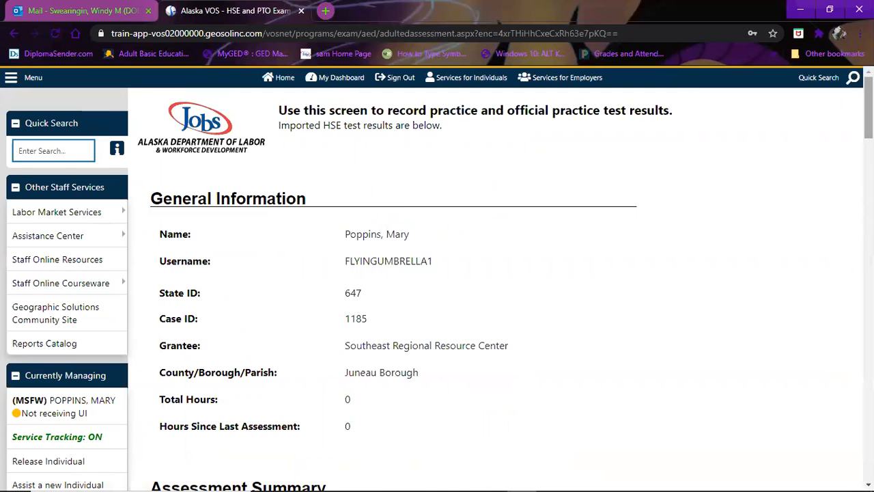
pyautogui.scroll(-5, 437, 287)
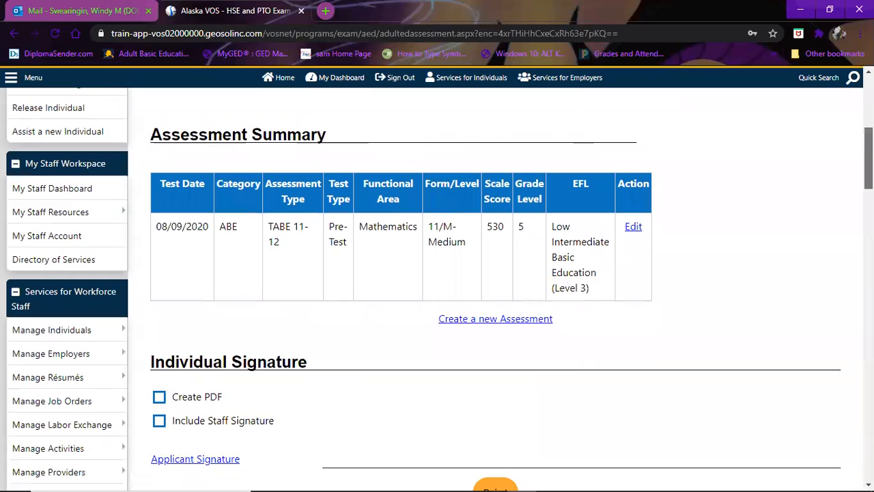
pyautogui.scroll(-1, 437, 291)
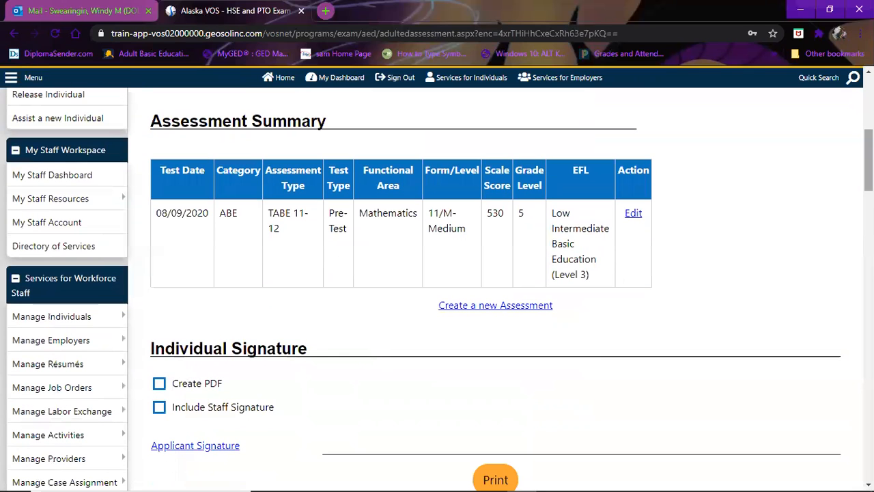